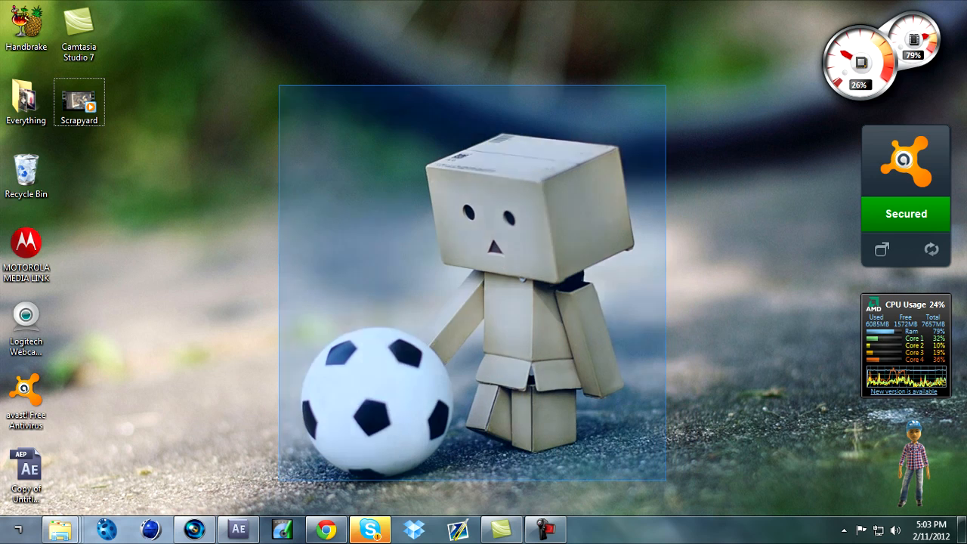
pyautogui.moveTo(294, 198); pyautogui.dragTo(659, 480)
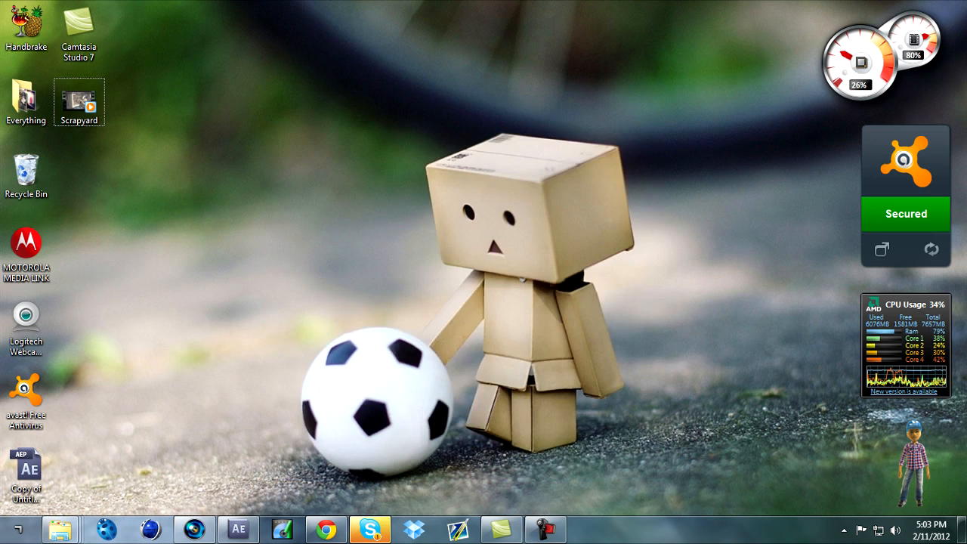
pyautogui.moveTo(264, 96); pyautogui.dragTo(686, 481)
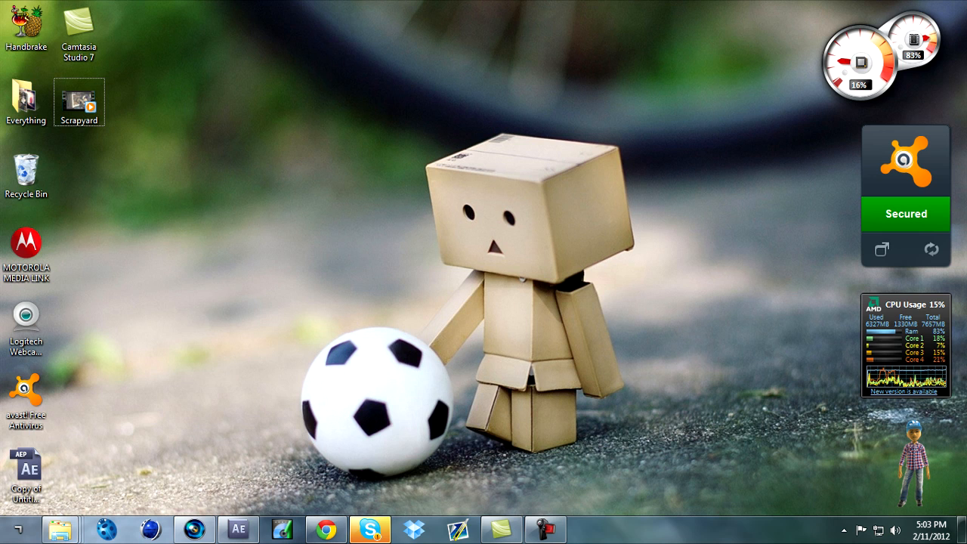
pyautogui.moveTo(260, 72); pyautogui.dragTo(658, 479)
pyautogui.moveTo(261, 76); pyautogui.dragTo(666, 481)
pyautogui.moveTo(269, 93); pyautogui.dragTo(650, 491)
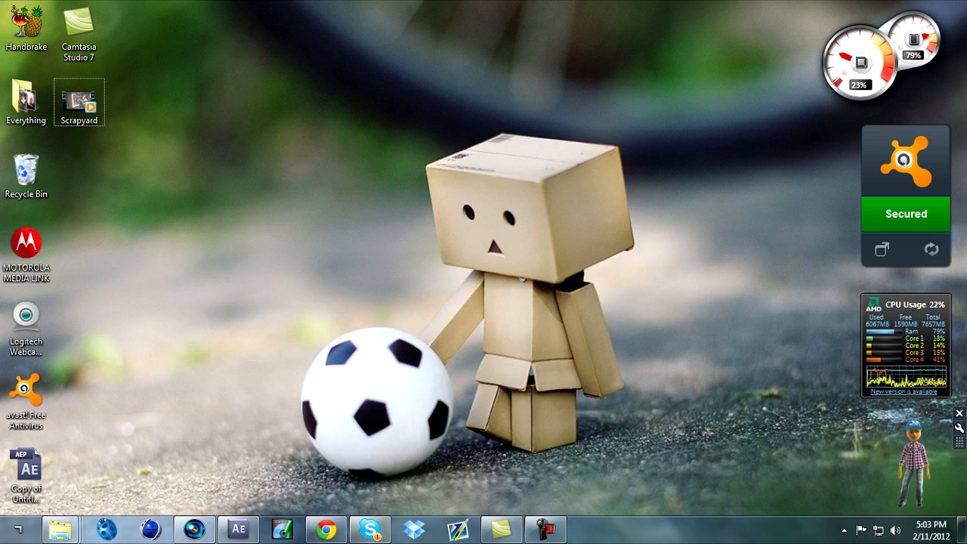
pyautogui.moveTo(269, 92); pyautogui.dragTo(653, 506)
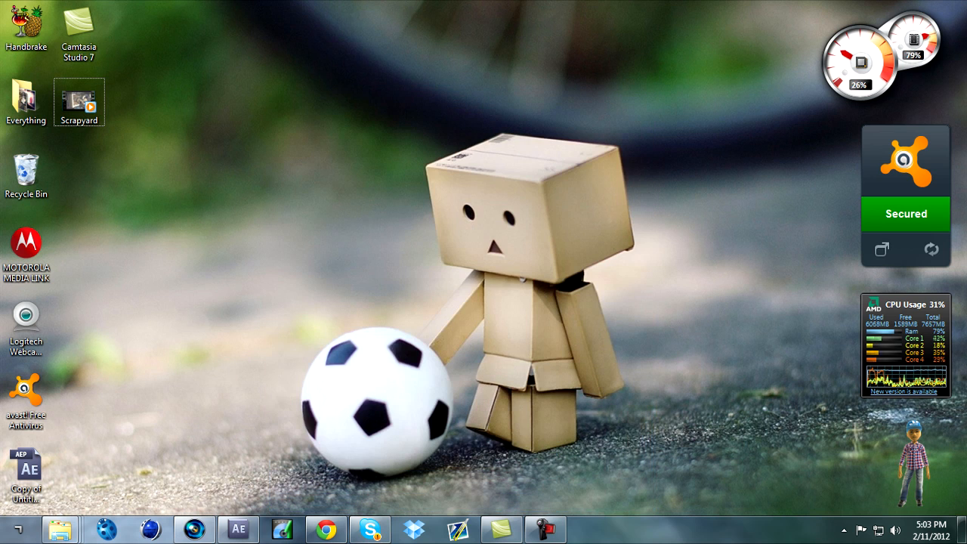
# Switch to After Effects and RAM preview the Scrapyard 8 composition from its first frame, scrubbing through the footage
pyautogui.click(239, 529)
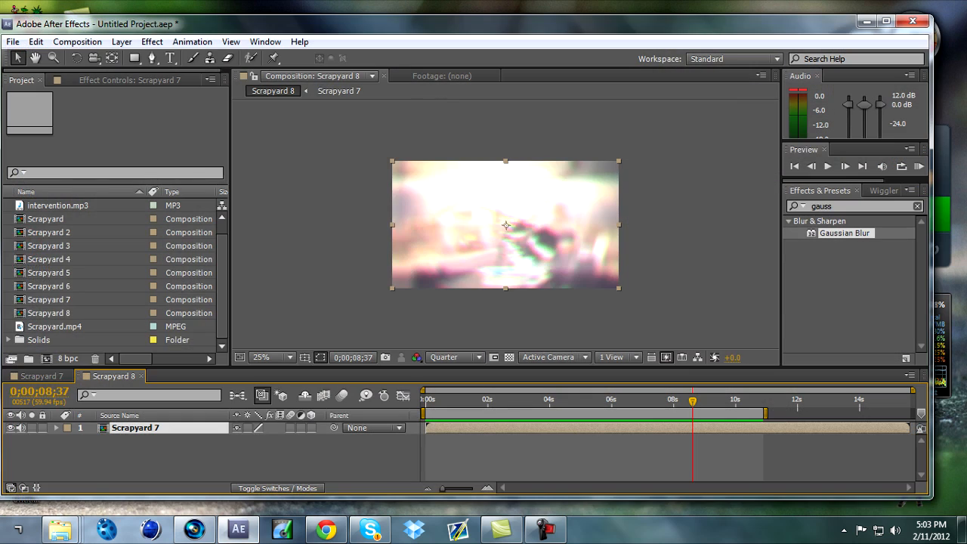
pyautogui.scroll(2, 505, 226)
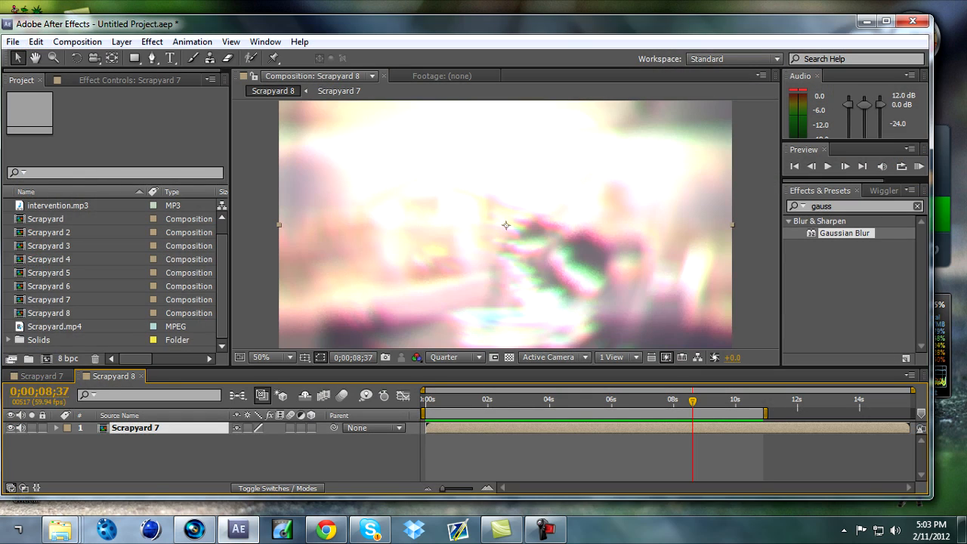
pyautogui.press('Home')
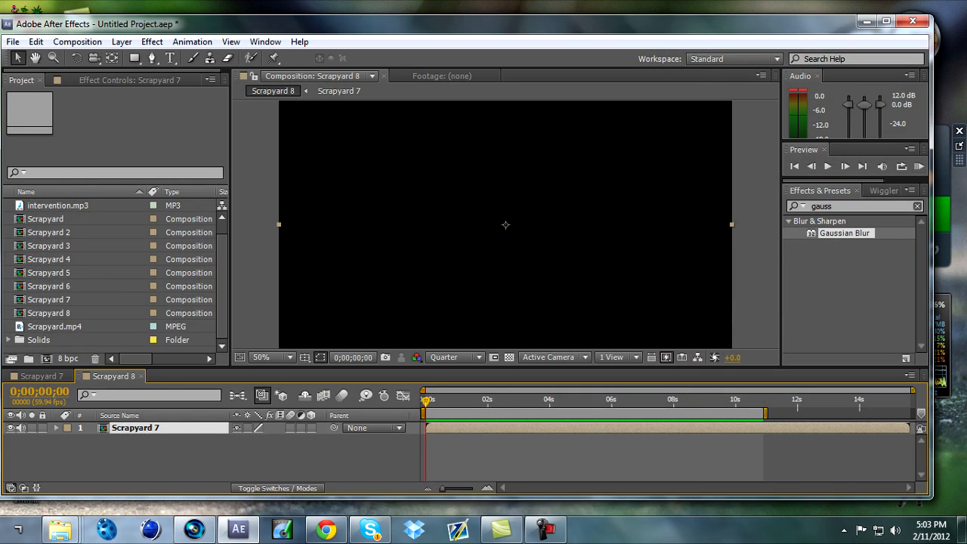
pyautogui.press('KP_0')
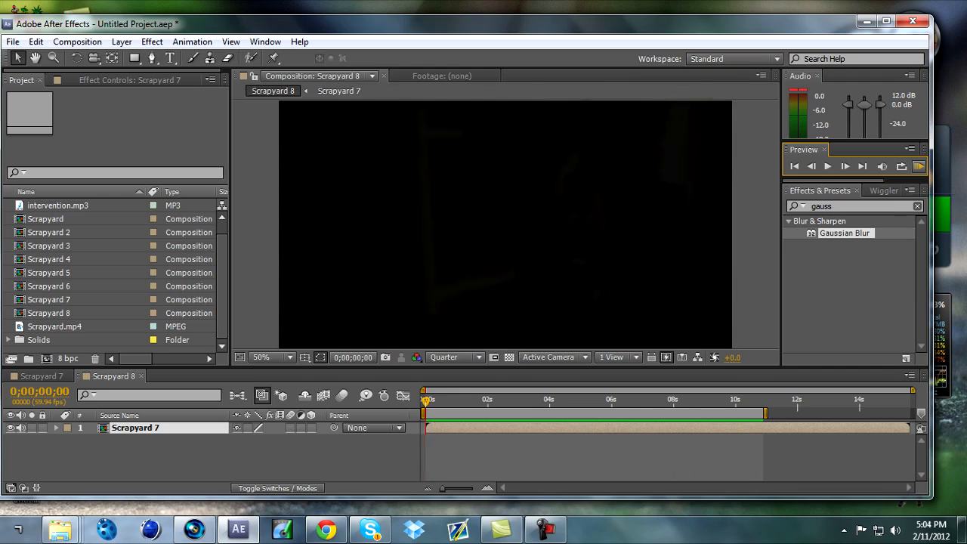
pyautogui.moveTo(425, 401); pyautogui.dragTo(443, 401)
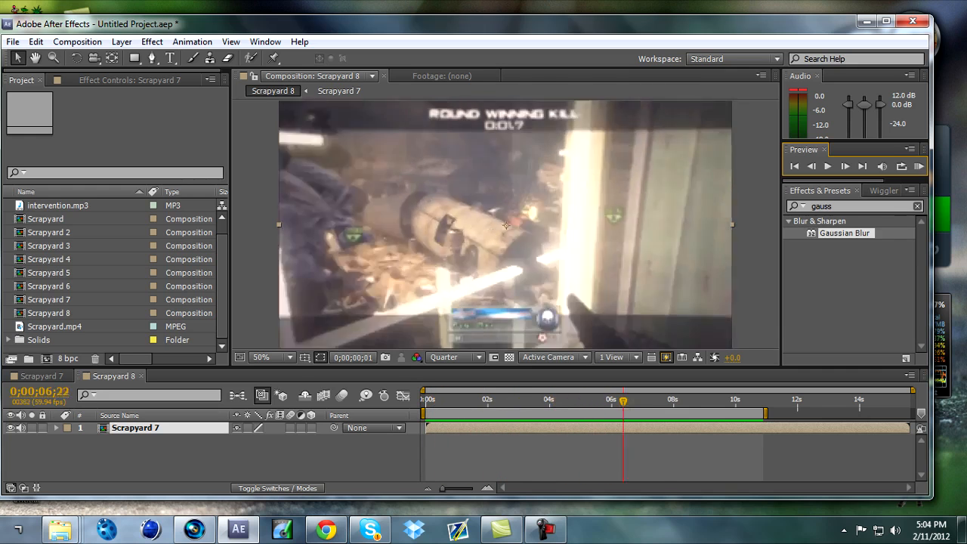
pyautogui.moveTo(714, 401); pyautogui.dragTo(423, 401)
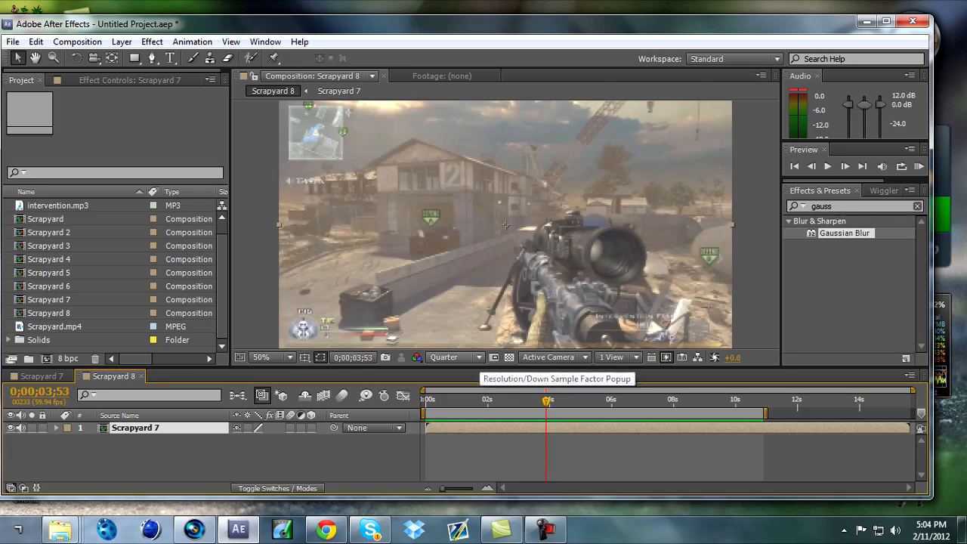
# Compare the Scrapyard 8 preview at Full and Quarter resolution, leaving it at Quarter with the playhead at 0;00;03;54
pyautogui.click(453, 357)
pyautogui.click(456, 394)
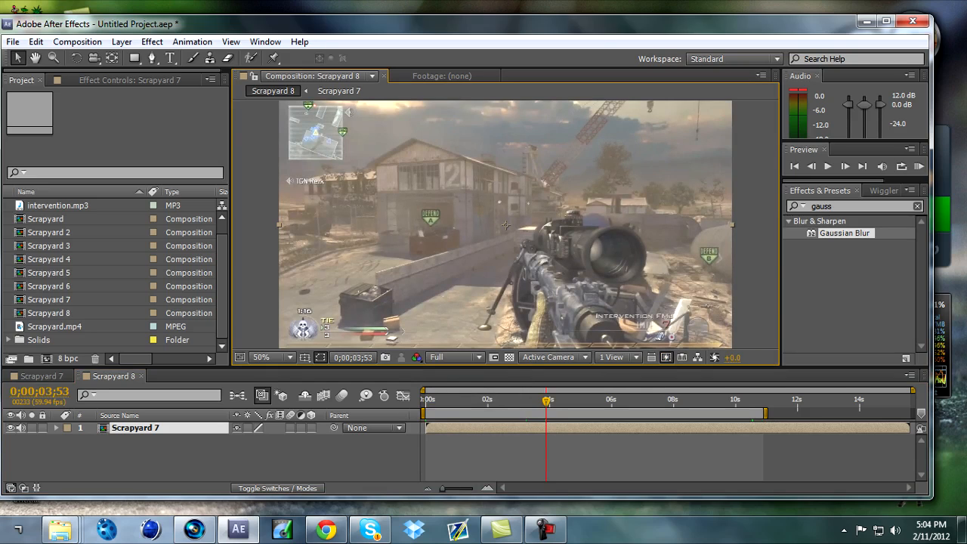
pyautogui.click(453, 357)
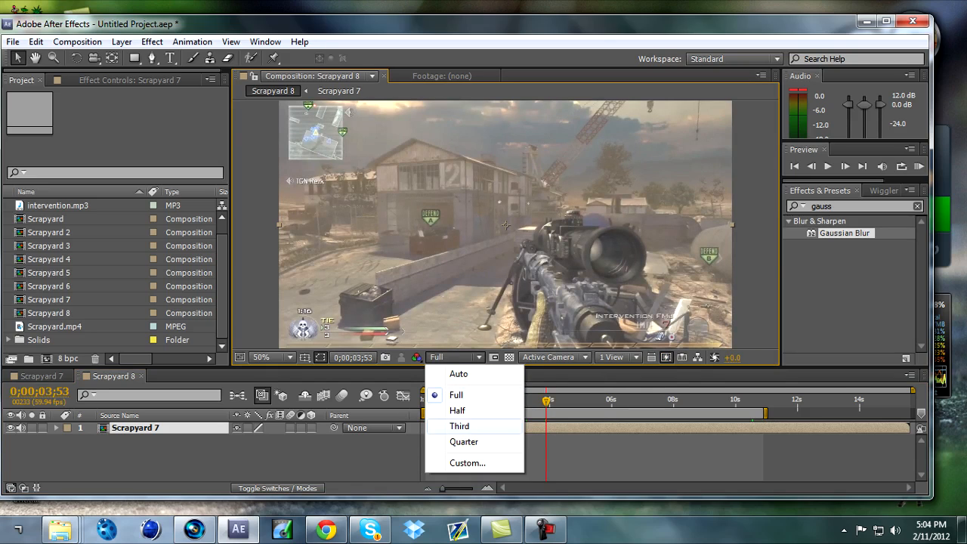
pyautogui.click(464, 441)
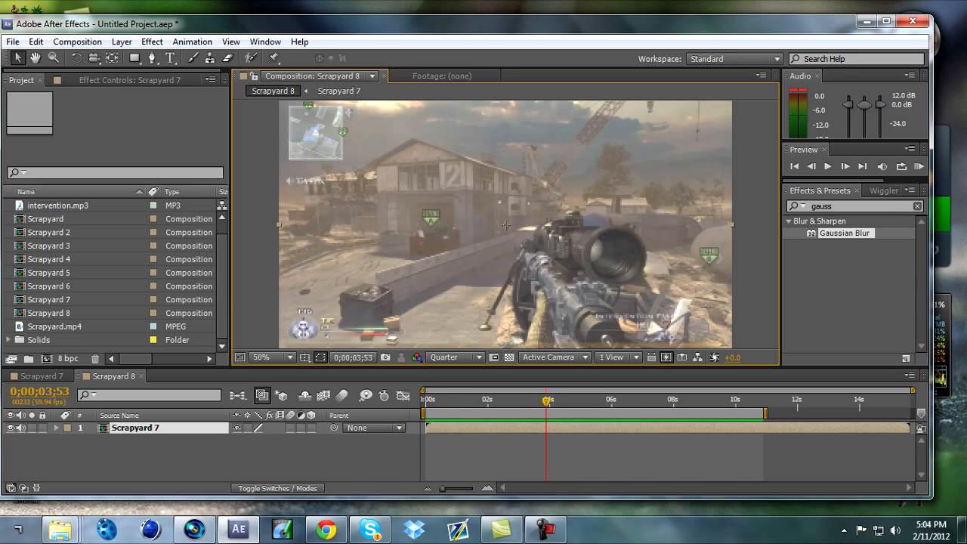
pyautogui.moveTo(546, 400)
pyautogui.mouseDown()
pyautogui.moveTo(524, 401)
pyautogui.moveTo(569, 400)
pyautogui.moveTo(547, 400)
pyautogui.mouseUp()
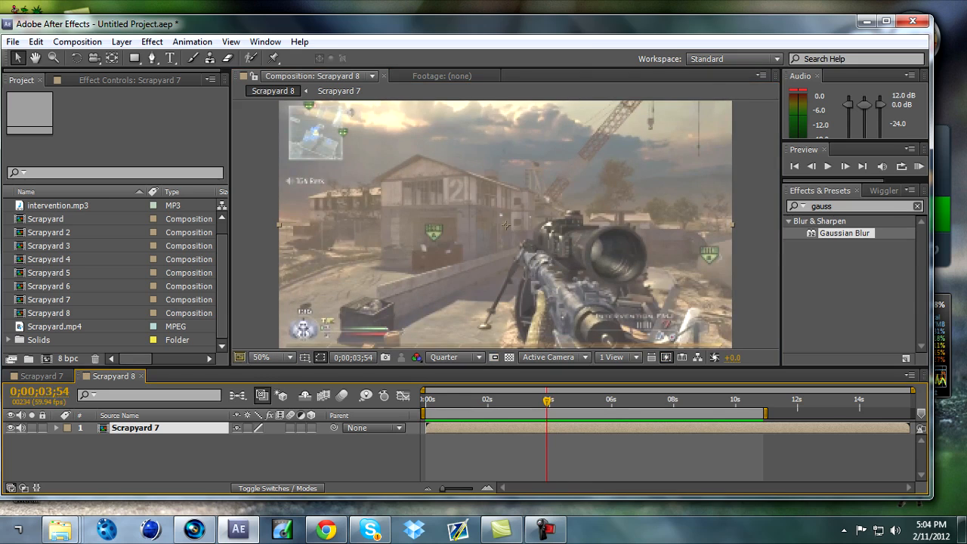
# Open the Scrapyard 7 composition, inspect its layer stack, and RAM preview it with the playhead at 0;00;03;27
pyautogui.click(42, 376)
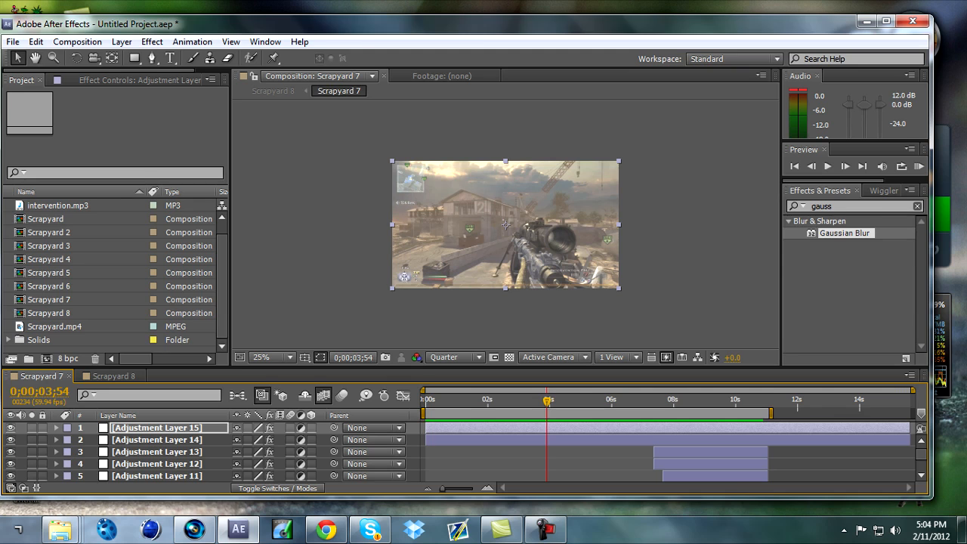
pyautogui.moveTo(483, 368); pyautogui.dragTo(483, 294)
pyautogui.moveTo(546, 327)
pyautogui.mouseDown()
pyautogui.moveTo(472, 327)
pyautogui.moveTo(533, 327)
pyautogui.mouseUp()
pyautogui.press('KP_0')
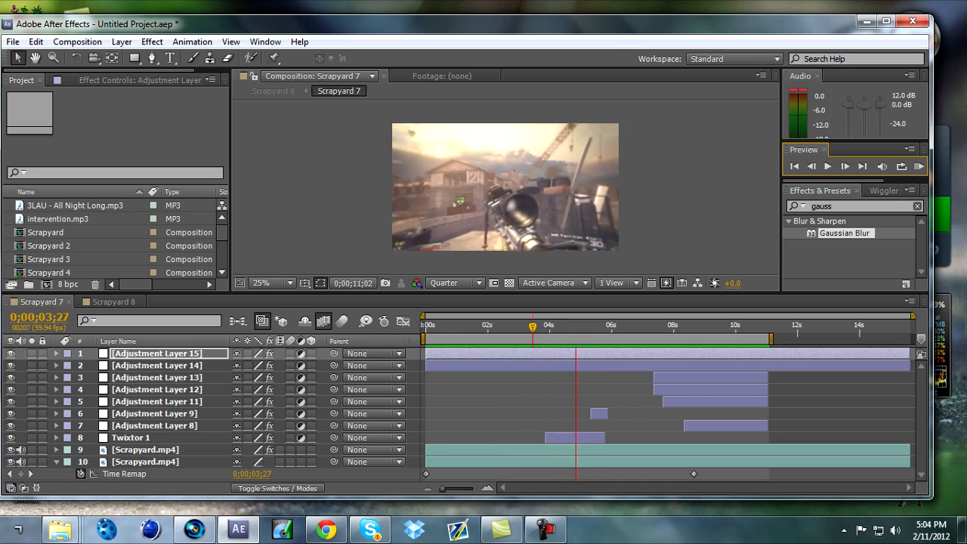
pyautogui.press('space')
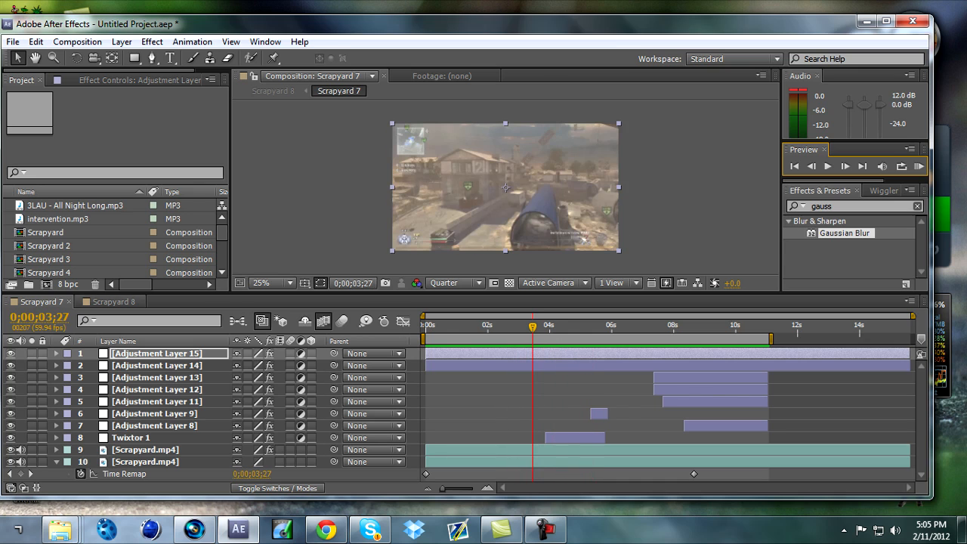
pyautogui.moveTo(504, 293); pyautogui.dragTo(505, 358)
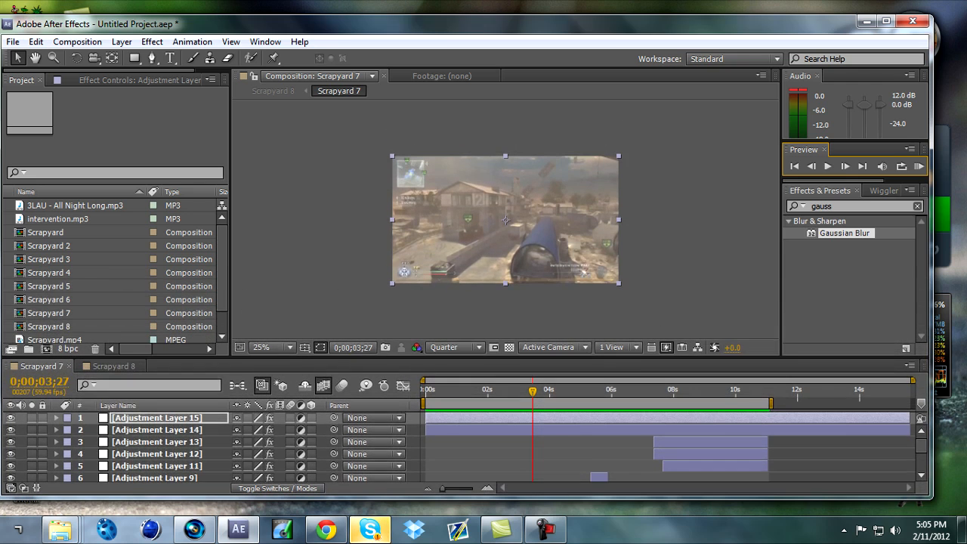
# Create a new composition from Scrapyard 7 and run a RAM preview of it
pyautogui.scroll(-2, 113, 272)
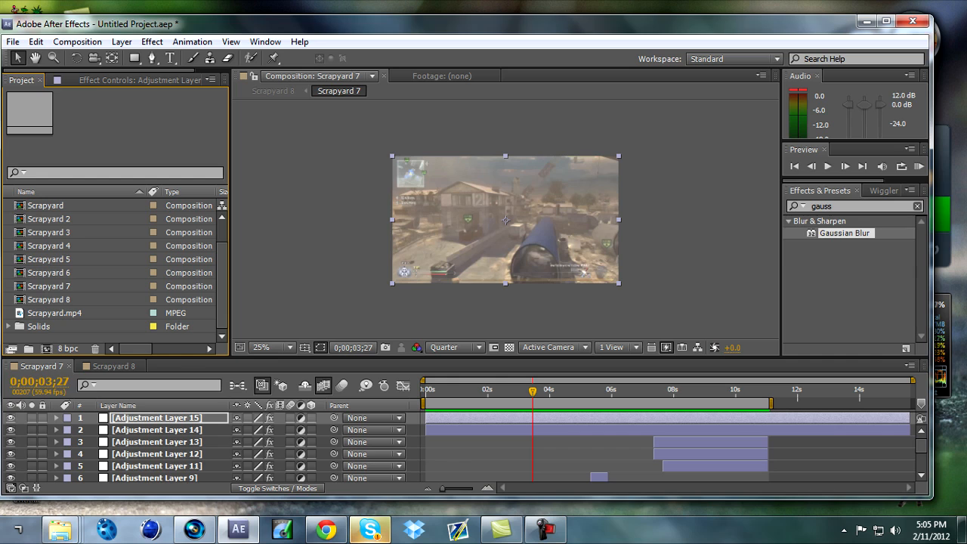
pyautogui.click(51, 286)
pyautogui.moveTo(51, 286); pyautogui.dragTo(47, 349)
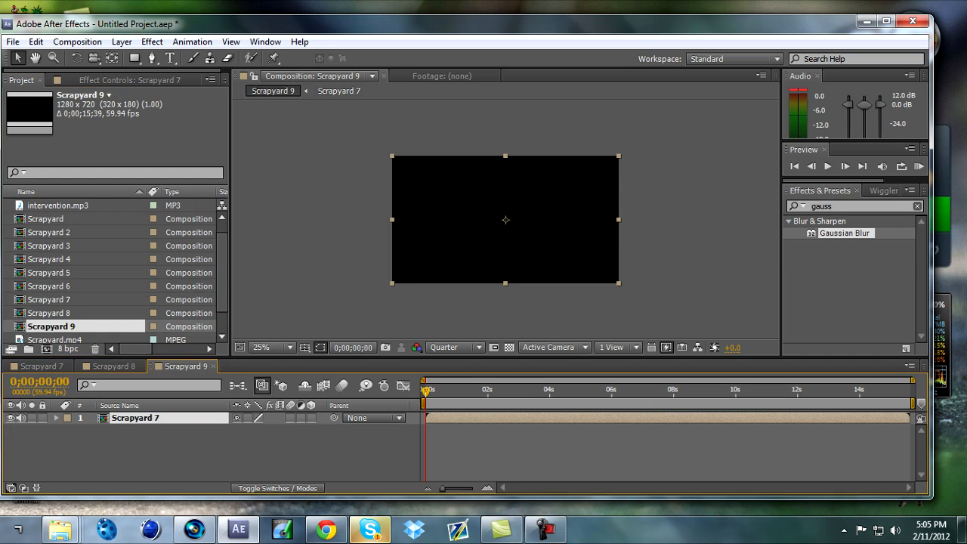
pyautogui.click(918, 165)
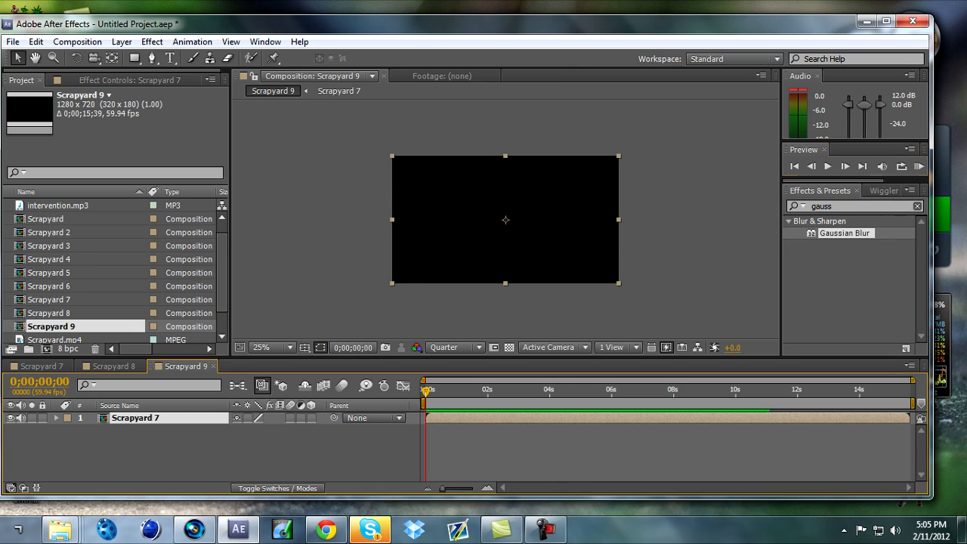
# Delete the nested Scrapyard 7 layer from the new composition and close that composition's timeline
pyautogui.press('Delete')
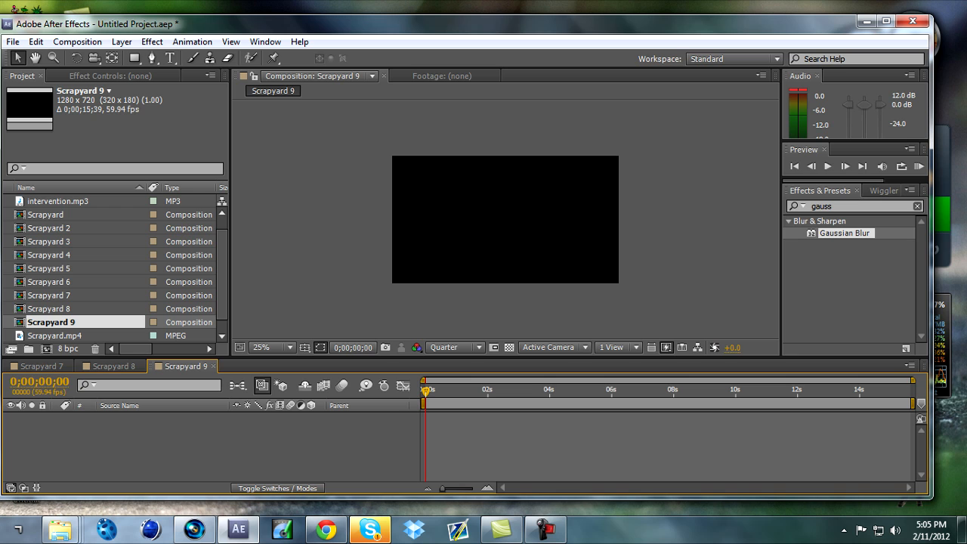
pyautogui.click(214, 365)
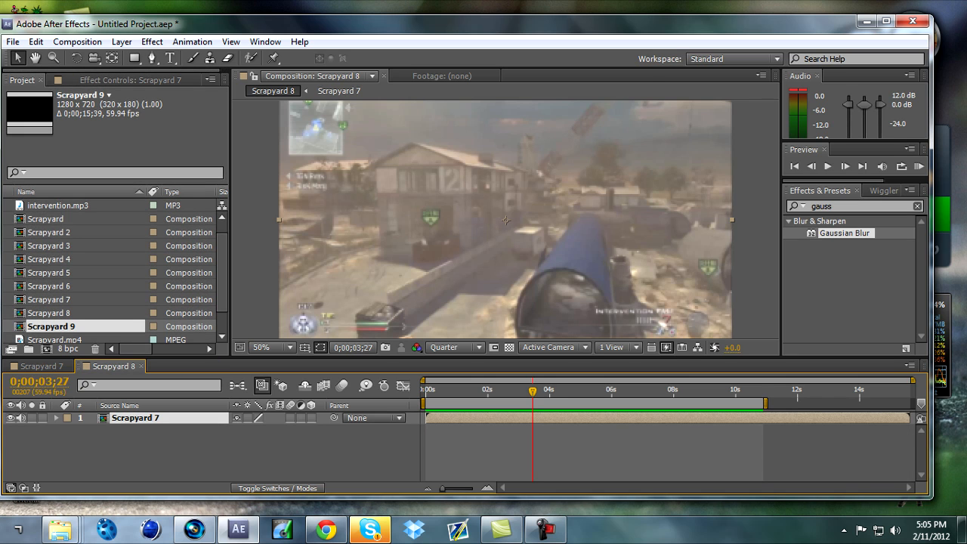
# Adjust the Scrapyard 8 work area so it runs from the first frame to just before 11 seconds
pyautogui.moveTo(533, 391); pyautogui.dragTo(497, 391)
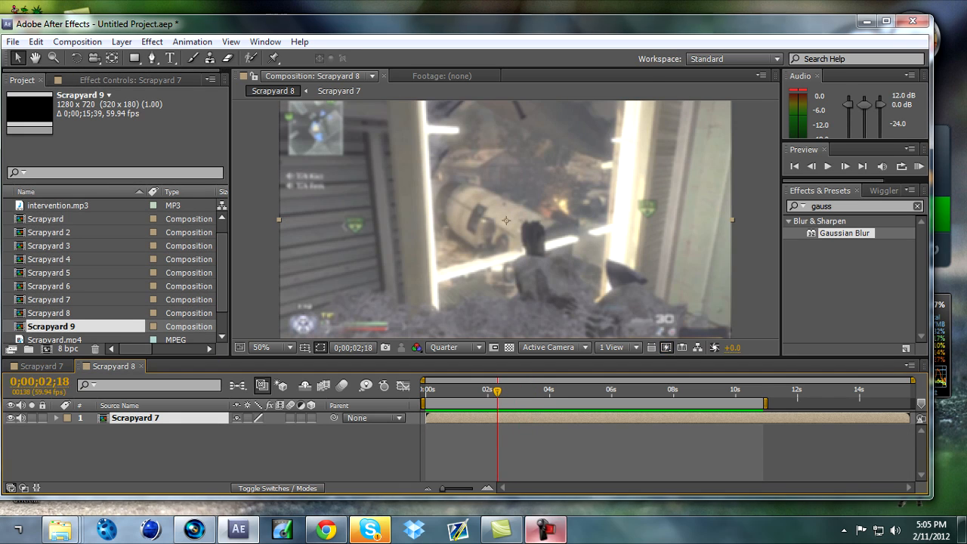
pyautogui.moveTo(424, 404); pyautogui.dragTo(477, 392)
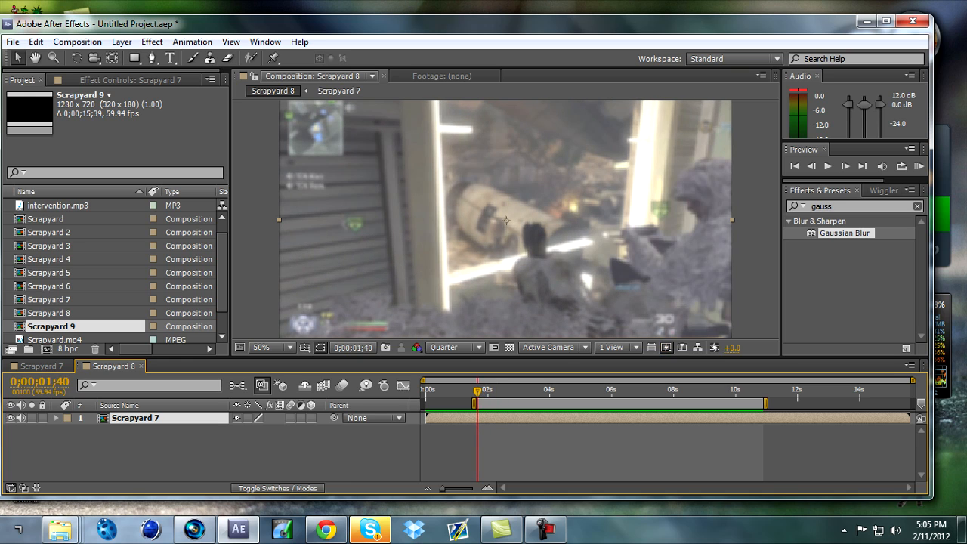
pyautogui.moveTo(619, 403); pyautogui.dragTo(568, 404)
pyautogui.moveTo(713, 404); pyautogui.dragTo(759, 403)
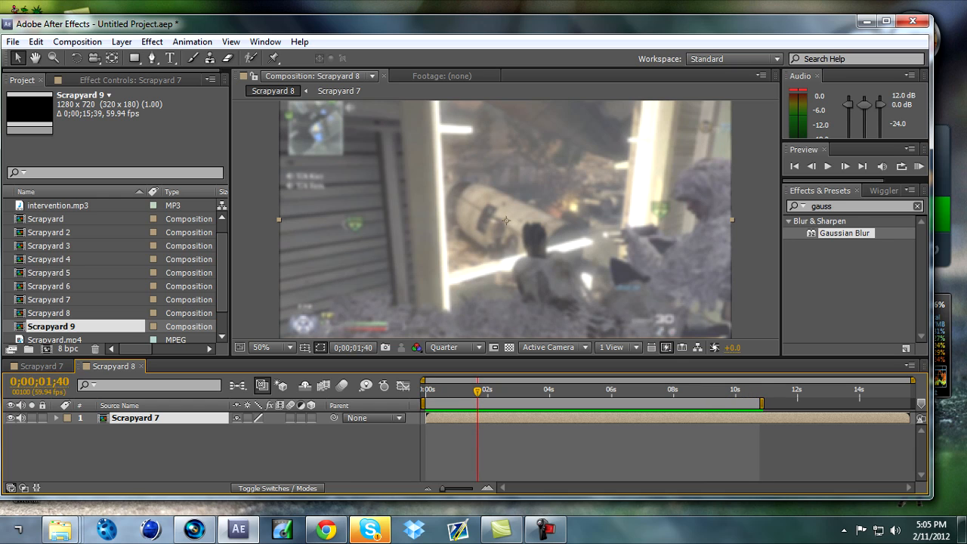
# Play RAM previews of the Scrapyard 8 work area to check the rendered effects
pyautogui.press('KP_0')
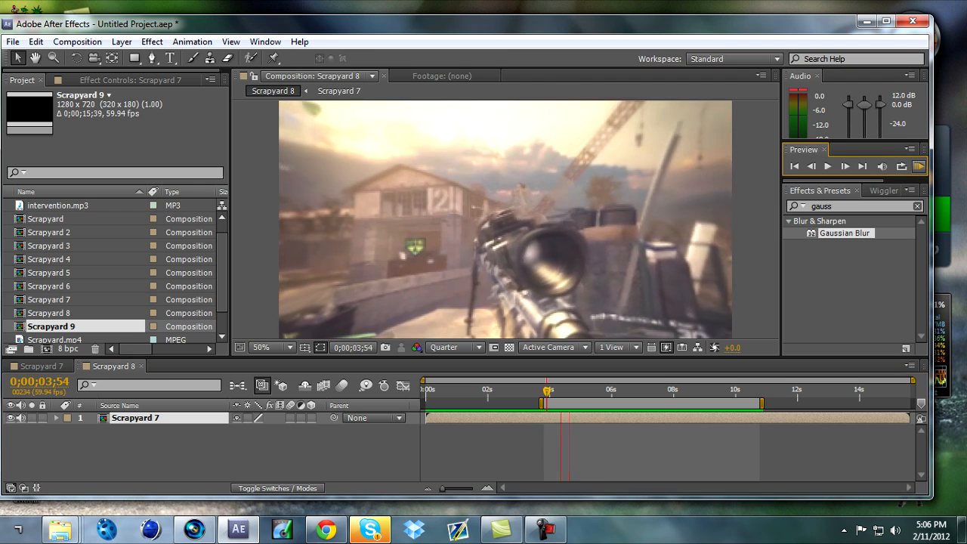
pyautogui.press('space')
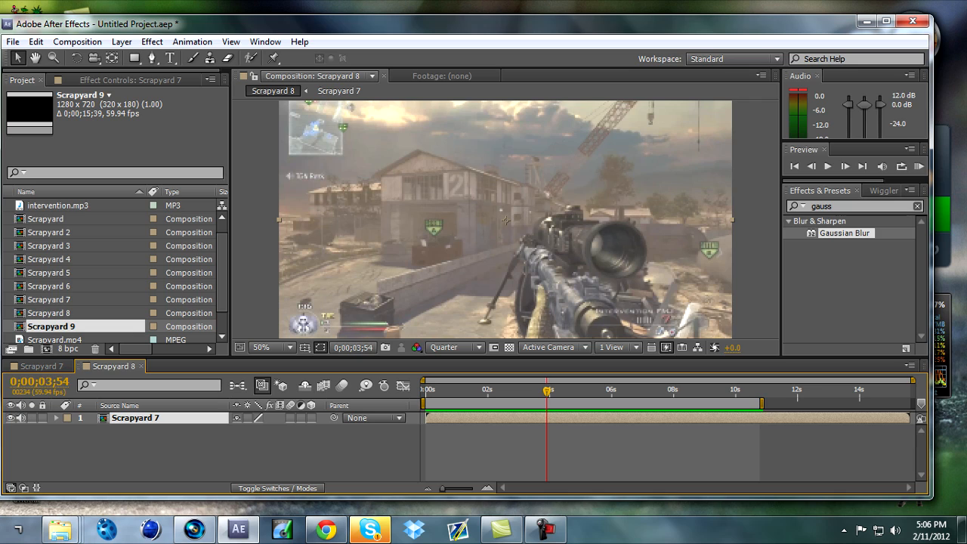
pyautogui.click(918, 166)
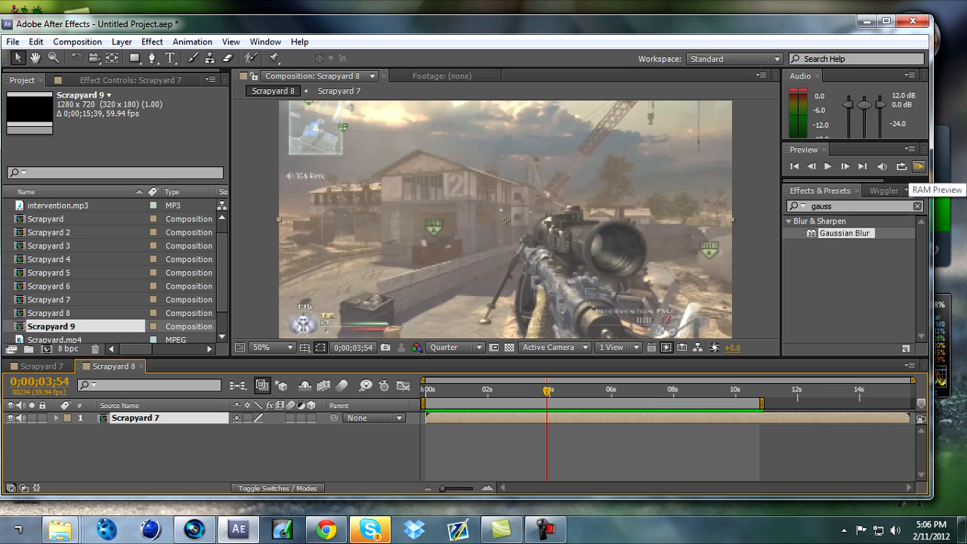
pyautogui.click(918, 166)
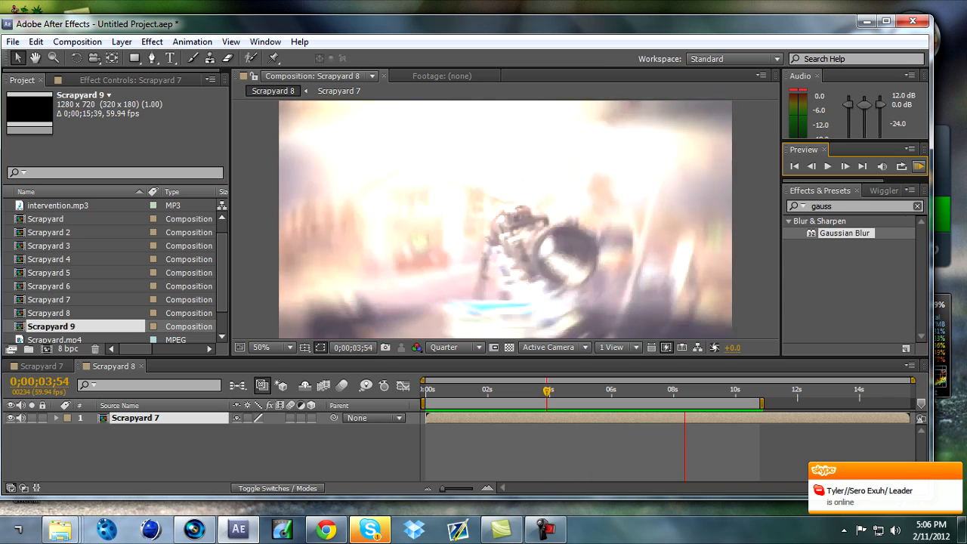
pyautogui.click(918, 166)
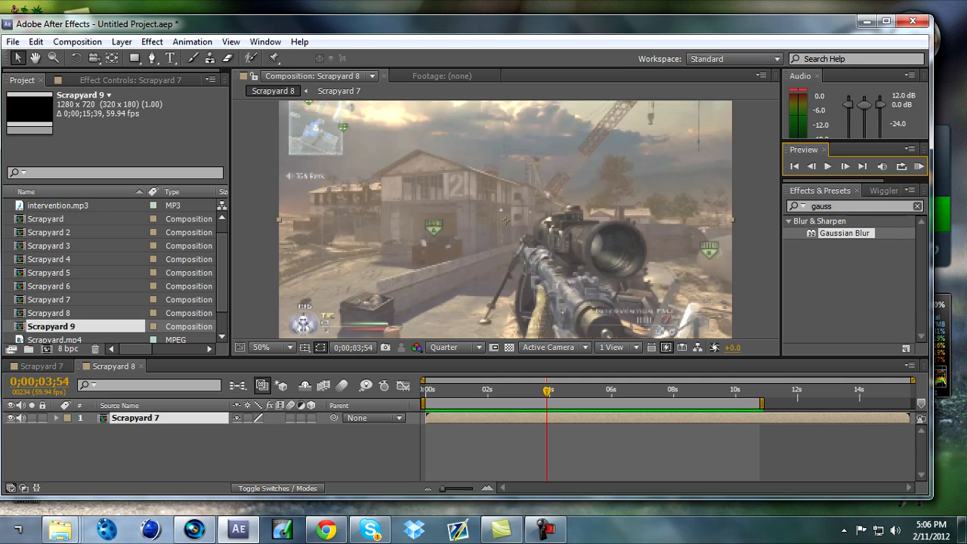
# Look through the project items, scrub Scrapyard 8 back to 0;00;03;06, and play the footage from there
pyautogui.moveTo(221, 272)
pyautogui.mouseDown()
pyautogui.moveTo(221, 260)
pyautogui.moveTo(221, 289)
pyautogui.mouseUp()
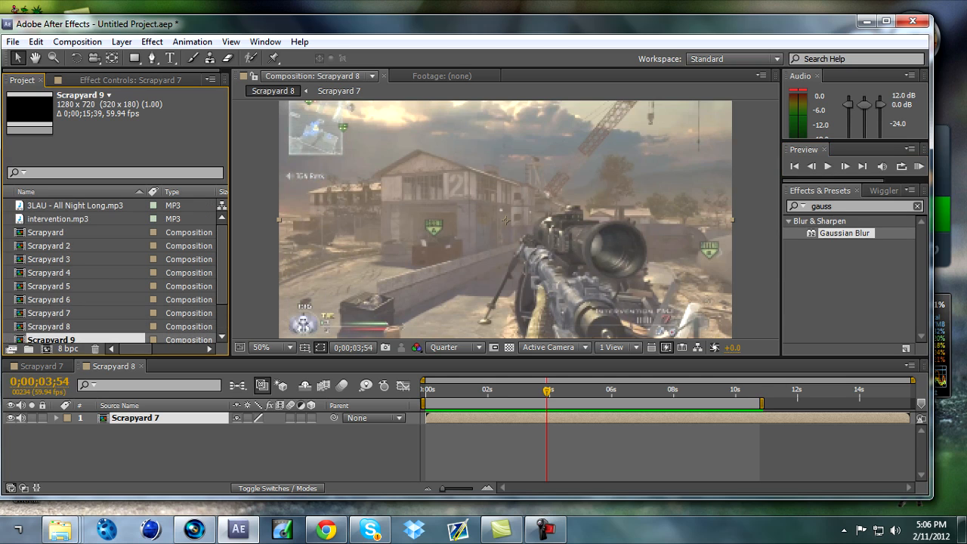
pyautogui.moveTo(547, 391)
pyautogui.mouseDown()
pyautogui.moveTo(481, 392)
pyautogui.moveTo(536, 391)
pyautogui.mouseUp()
pyautogui.moveTo(221, 264); pyautogui.dragTo(221, 284)
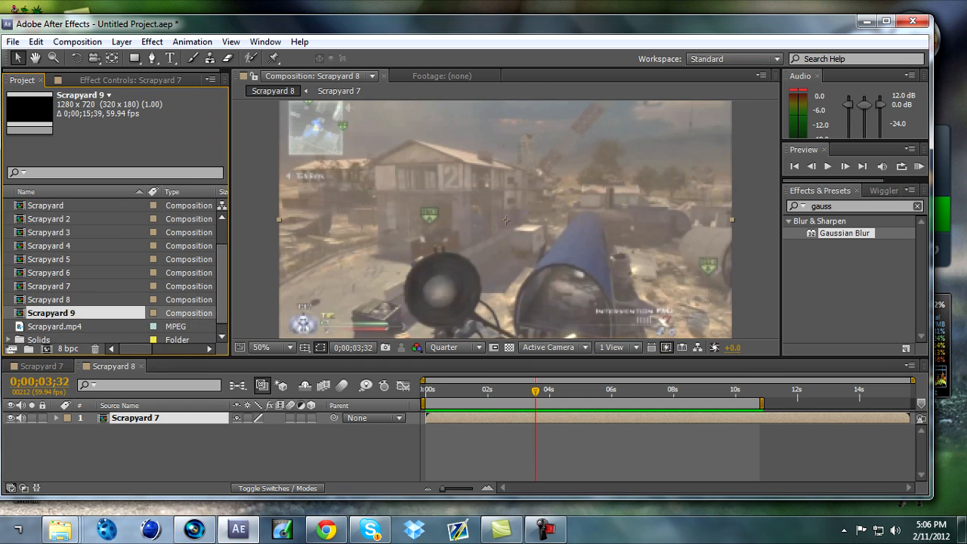
pyautogui.moveTo(536, 391); pyautogui.dragTo(522, 392)
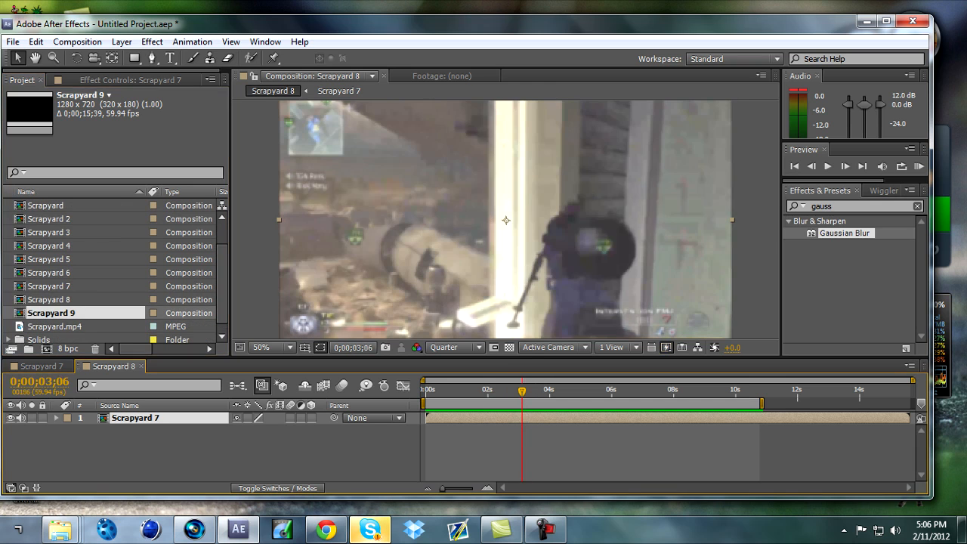
pyautogui.press('space')
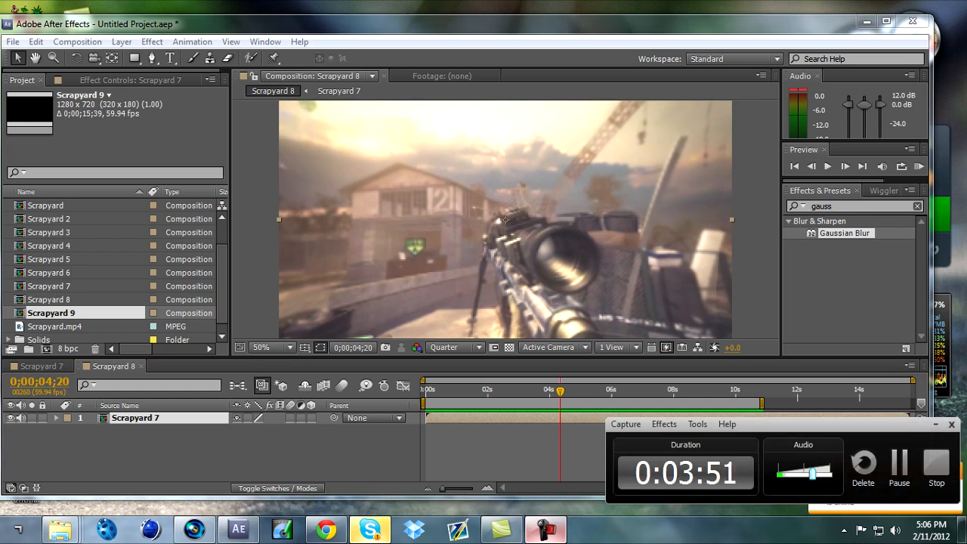
# Switch to Vegas Pro and undo the recent deletions to restore the gameplay clips on the video track
pyautogui.click(194, 529)
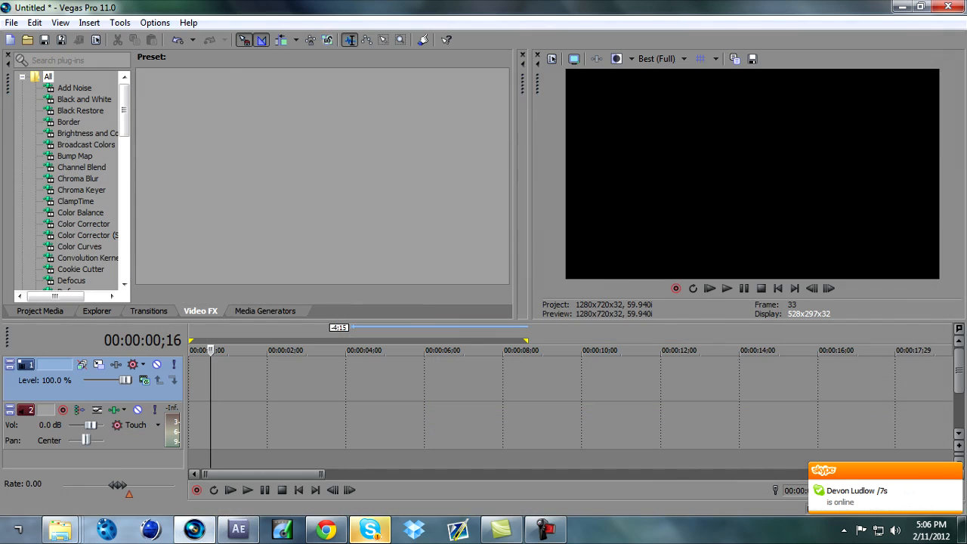
pyautogui.moveTo(256, 423); pyautogui.dragTo(189, 423)
pyautogui.hotkey('ctrl', 'z')
pyautogui.hotkey('ctrl', 'z')
pyautogui.hotkey('ctrl', 'z')
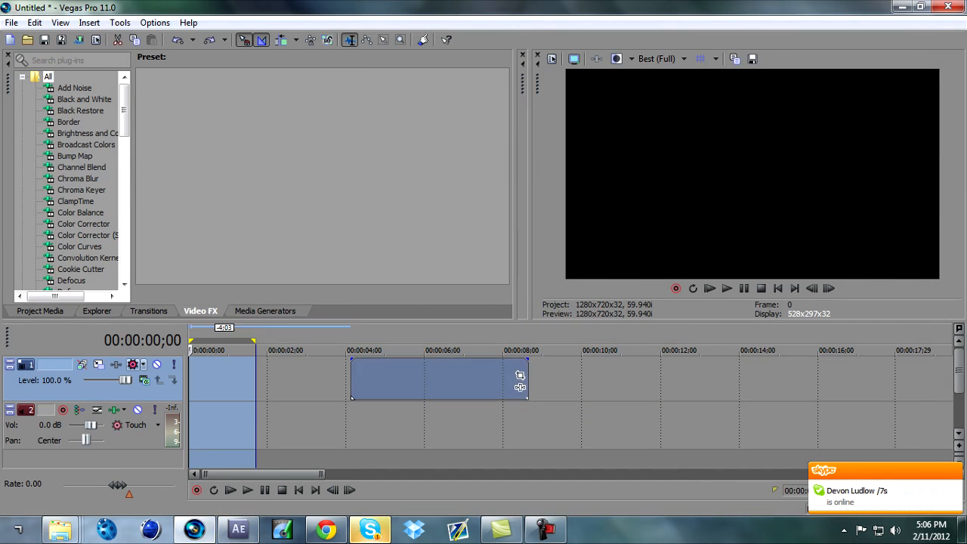
# Delete the last short clip segment and select the time range from the start to 00:00:08;19
pyautogui.click(547, 379)
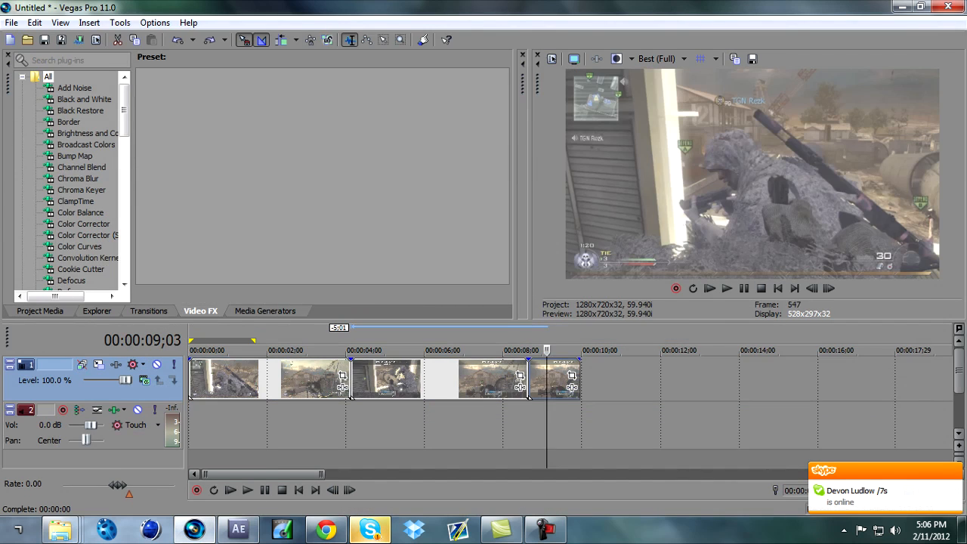
pyautogui.press('Delete')
pyautogui.moveTo(516, 424); pyautogui.dragTo(181, 424)
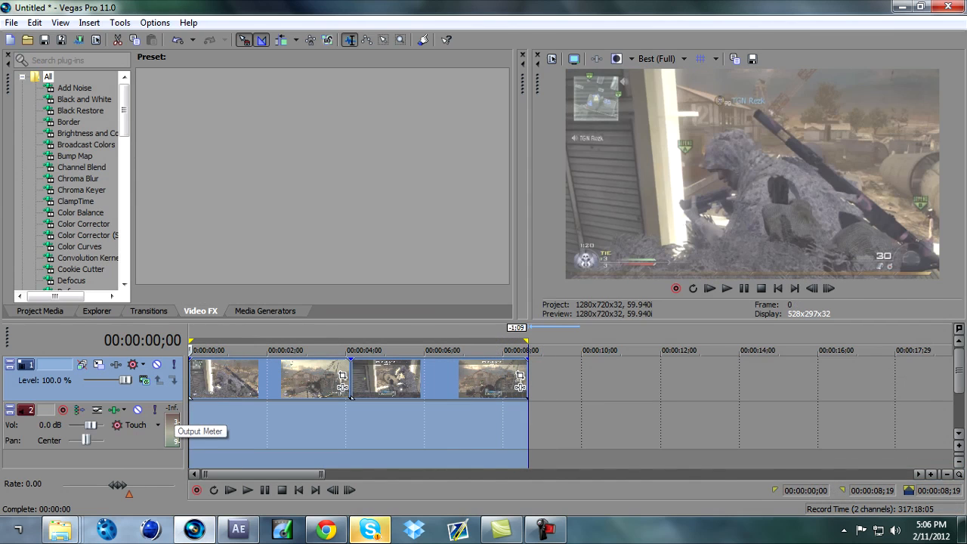
# Step frame by frame through the opening of the first clip to examine its motion
pyautogui.press('Right')
pyautogui.press('Right')
pyautogui.press('Right')
pyautogui.press('Right')
pyautogui.press('Right')
pyautogui.press('Right')
pyautogui.press('Right')
pyautogui.press('Right')
pyautogui.press('Right')
pyautogui.press('Right')
pyautogui.press('Right')
pyautogui.press('Right')
pyautogui.press('Right')
pyautogui.press('Right')
pyautogui.press('Right')
pyautogui.press('Right')
pyautogui.press('Right')
pyautogui.press('Right')
pyautogui.press('Right')
pyautogui.press('Right')
pyautogui.press('Right')
pyautogui.press('Right')
pyautogui.press('Right')
pyautogui.press('Right')
pyautogui.press('Right')
pyautogui.press('Right')
pyautogui.press('Right')
pyautogui.press('Right')
pyautogui.press('Right')
pyautogui.press('Right')
pyautogui.press('Right')
pyautogui.press('Right')
pyautogui.press('Right')
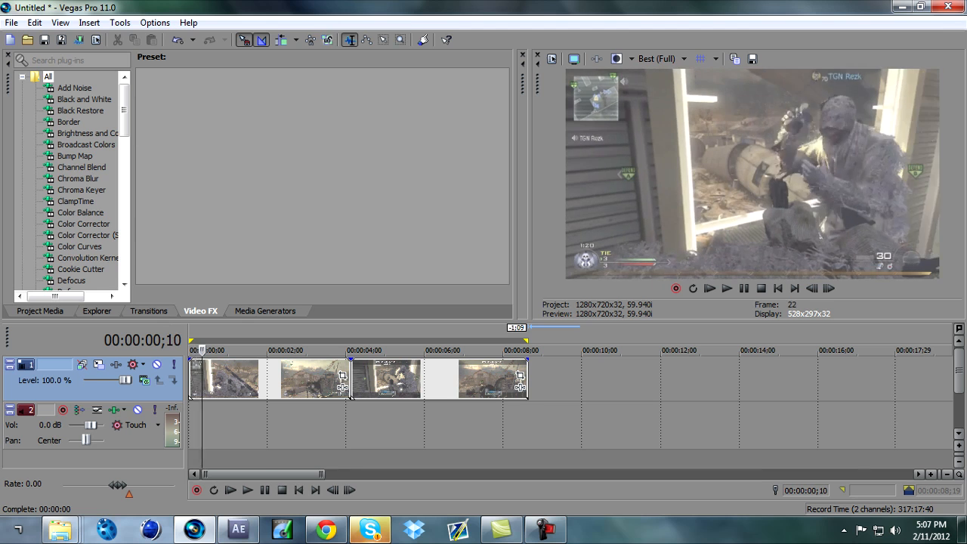
pyautogui.press('Right')
pyautogui.press('Right')
pyautogui.press('Right')
pyautogui.press('Right')
pyautogui.press('Right')
pyautogui.press('Right')
pyautogui.press('Right')
pyautogui.press('Right')
pyautogui.press('Right')
pyautogui.press('Right')
pyautogui.press('Right')
pyautogui.press('Right')
pyautogui.press('Right')
pyautogui.press('Right')
pyautogui.press('Right')
pyautogui.press('Right')
pyautogui.press('Right')
pyautogui.press('Right')
pyautogui.press('Right')
pyautogui.press('Right')
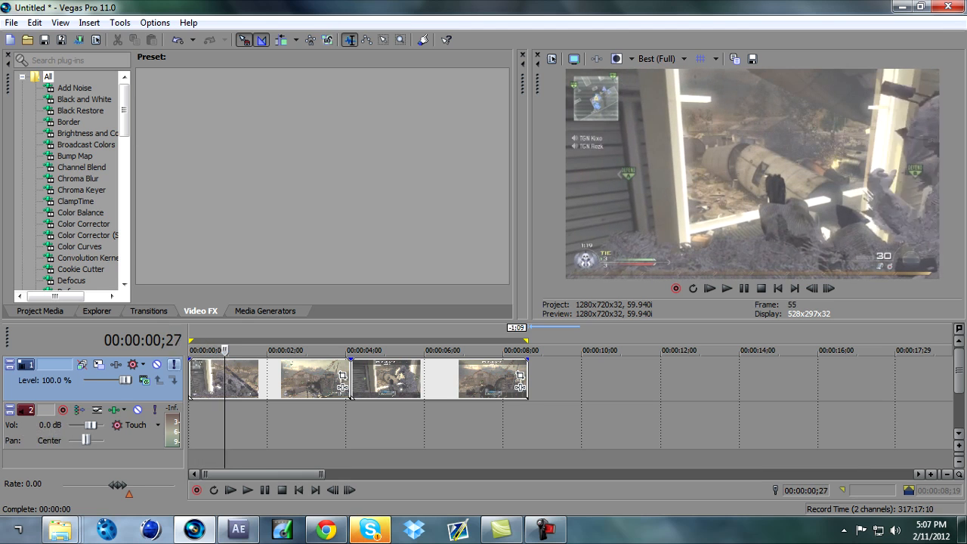
# Mark the end of the loop region at 00:00:01;07 and play the region from the start
pyautogui.press('o')
pyautogui.press('space')
pyautogui.click(290, 424)
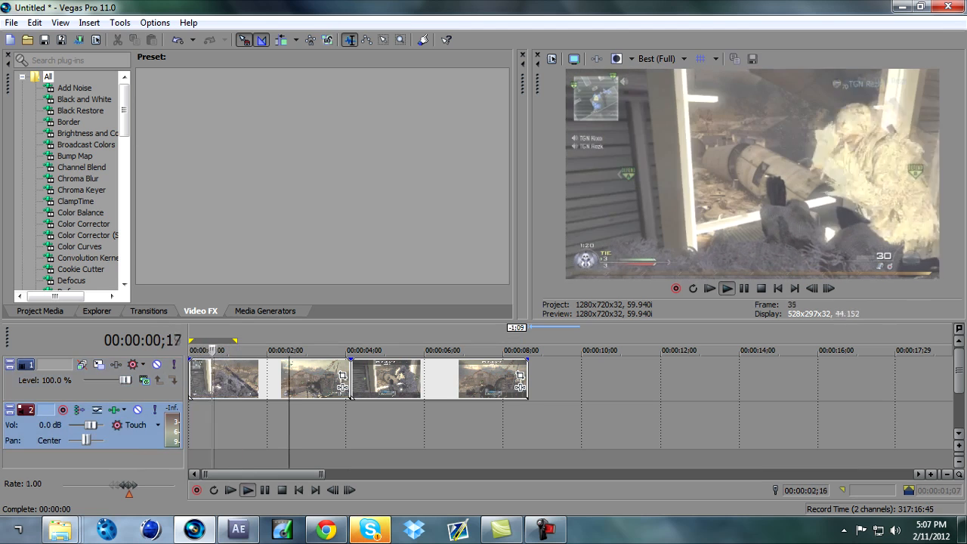
pyautogui.press('Return')
# Step through the footage from 00:00:02;29 to 00:00:04;24, examining the shot and the cut into the second clip
pyautogui.click(306, 380)
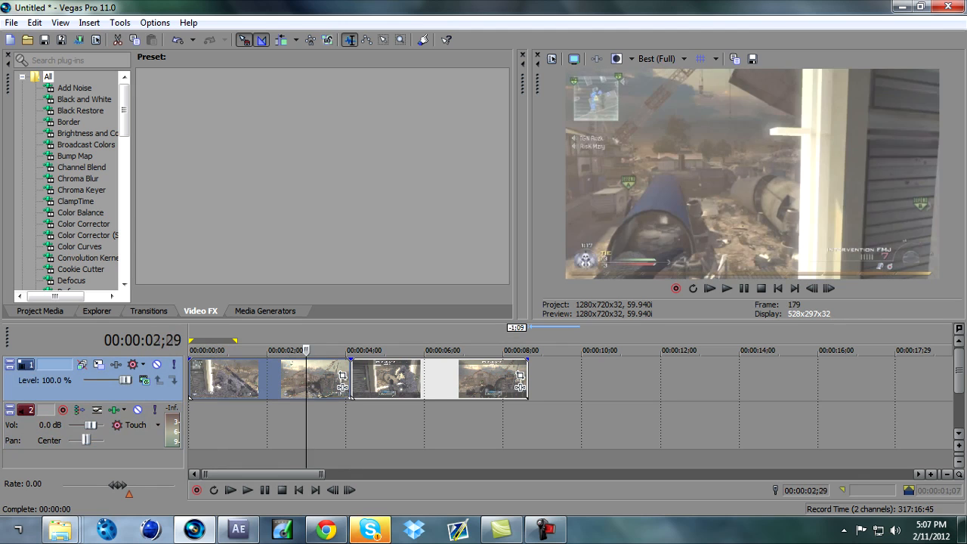
pyautogui.press('Right')
pyautogui.press('Right')
pyautogui.press('Right')
pyautogui.press('Right')
pyautogui.press('Right')
pyautogui.press('Right')
pyautogui.press('Right')
pyautogui.press('Right')
pyautogui.press('Right')
pyautogui.press('Right')
pyautogui.press('Right')
pyautogui.press('Right')
pyautogui.press('Right')
pyautogui.press('Right')
pyautogui.press('Right')
pyautogui.press('Right')
pyautogui.press('Right')
pyautogui.press('Right')
pyautogui.press('Right')
pyautogui.press('Right')
pyautogui.press('Right')
pyautogui.press('Right')
pyautogui.press('Right')
pyautogui.press('Right')
pyautogui.press('Right')
pyautogui.press('Right')
pyautogui.press('Right')
pyautogui.press('Right')
pyautogui.press('Right')
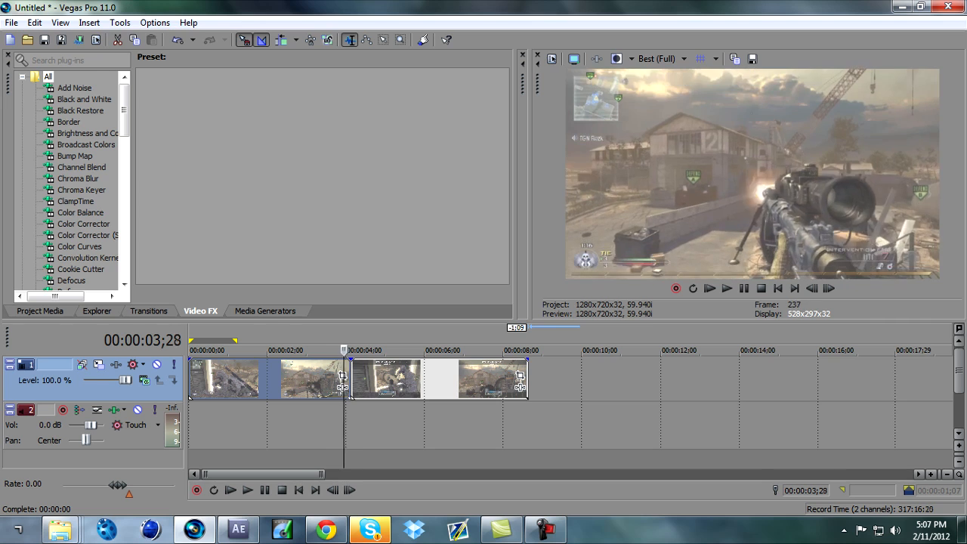
pyautogui.press('Right')
pyautogui.press('Right')
pyautogui.press('Right')
pyautogui.press('Right')
pyautogui.press('Right')
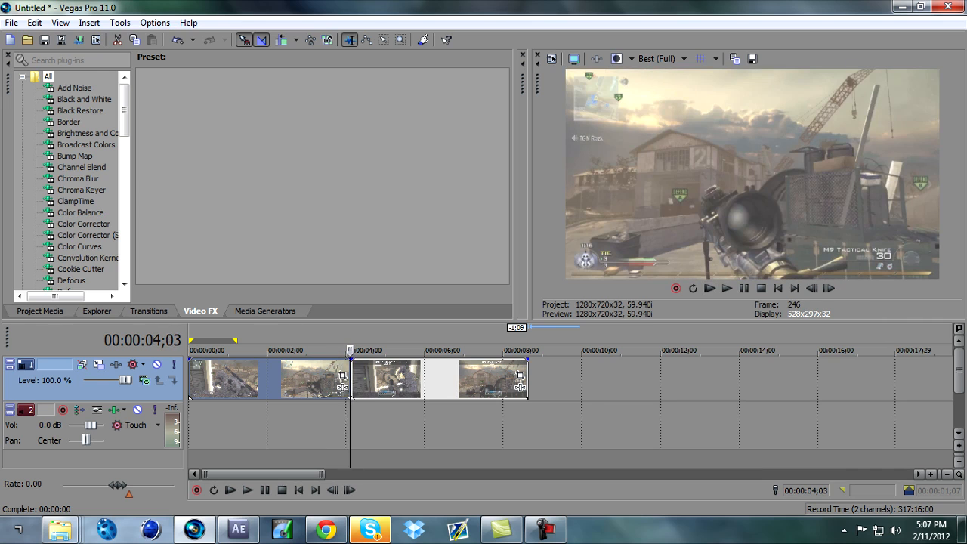
pyautogui.press('Right')
pyautogui.press('Right')
pyautogui.press('Right')
pyautogui.press('Right')
pyautogui.press('Right')
pyautogui.press('Right')
pyautogui.press('Right')
pyautogui.press('Right')
pyautogui.press('Right')
pyautogui.press('Right')
pyautogui.press('Right')
pyautogui.press('Right')
pyautogui.press('Right')
pyautogui.press('Right')
pyautogui.press('Right')
pyautogui.press('Right')
pyautogui.press('Right')
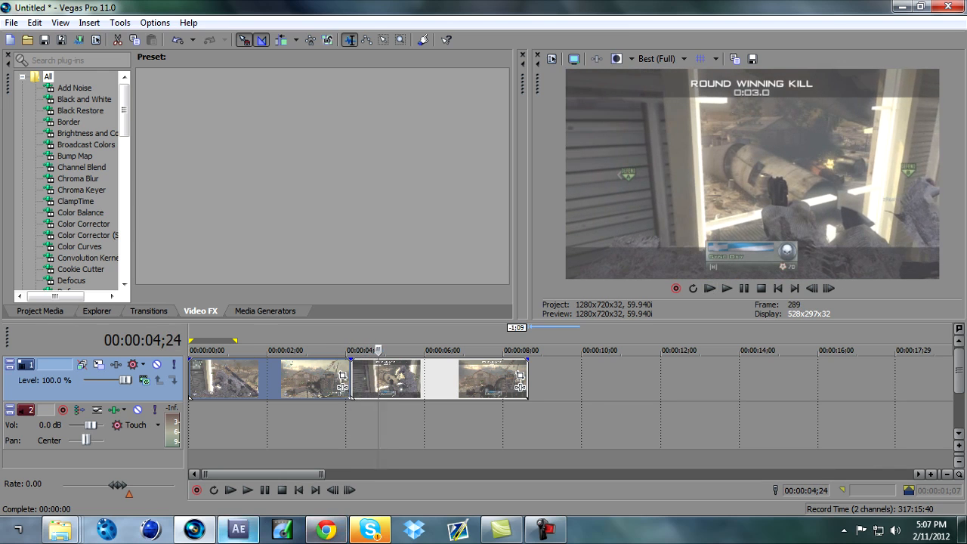
# Switch to After Effects and create a new composition from the Scrapyard.mp4 footage
pyautogui.click(239, 529)
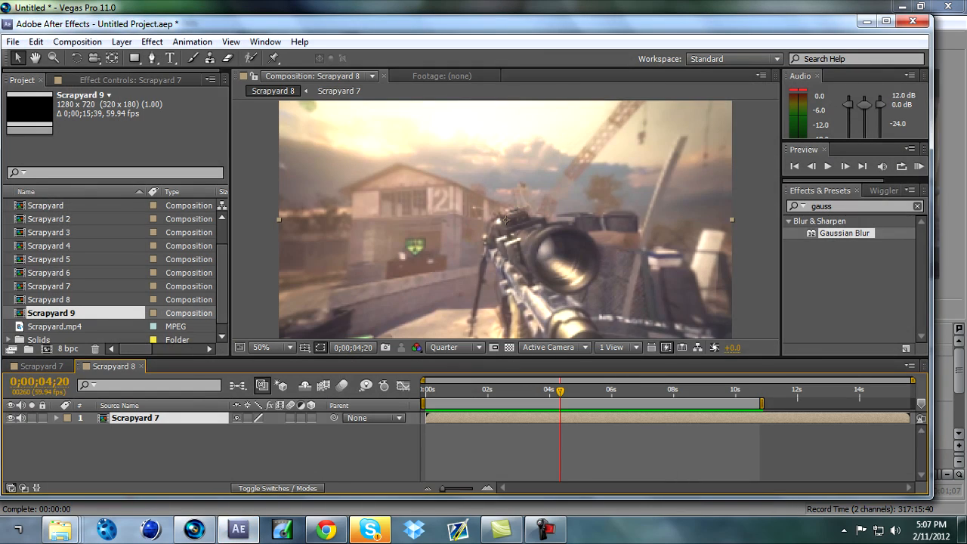
pyautogui.scroll(2, 114, 272)
pyautogui.scroll(-3, 113, 272)
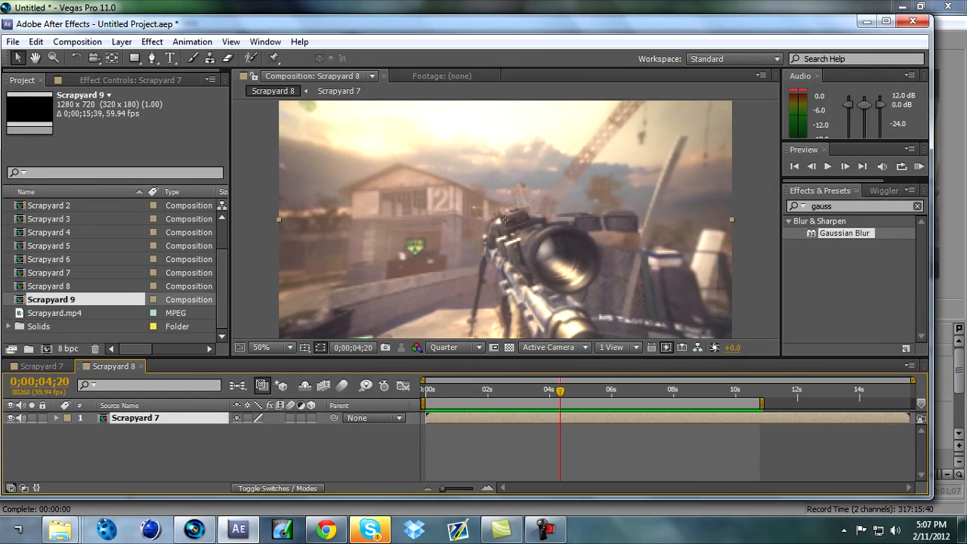
pyautogui.click(56, 313)
pyautogui.moveTo(57, 313); pyautogui.dragTo(47, 349)
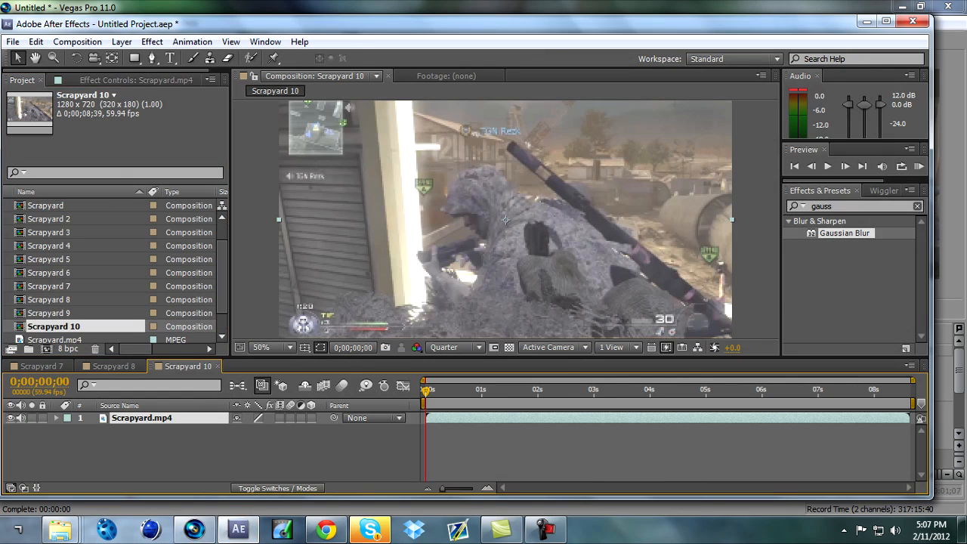
# Set the duration of the Scrapyard 10 composition to 0;00;15;39
pyautogui.rightClick(187, 366)
pyautogui.moveTo(226, 159)
pyautogui.click(250, 137)
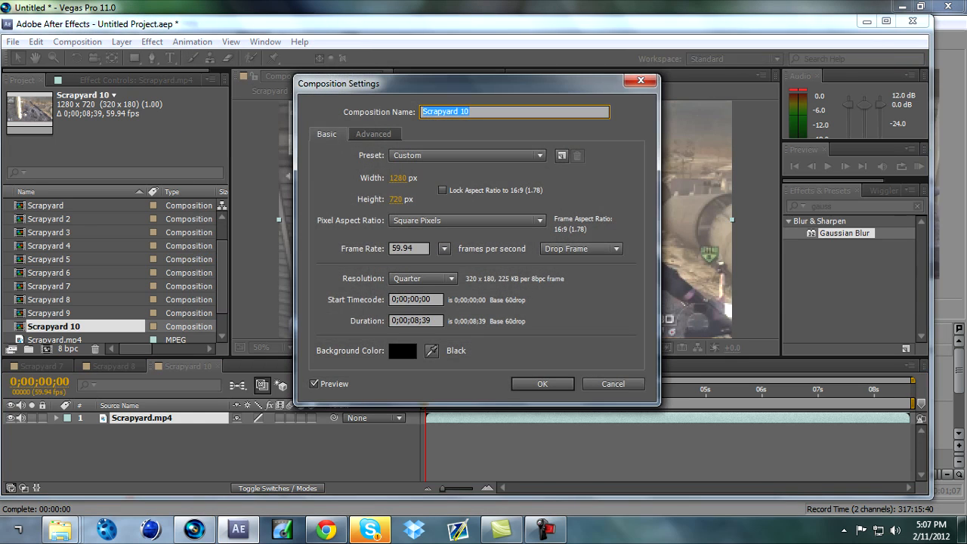
pyautogui.click(416, 321)
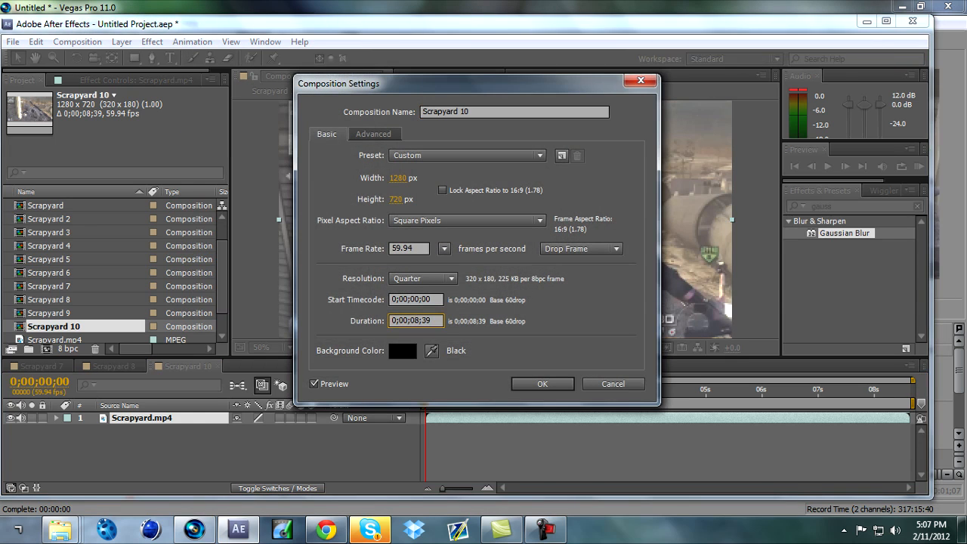
pyautogui.write('15')
pyautogui.press('Return')
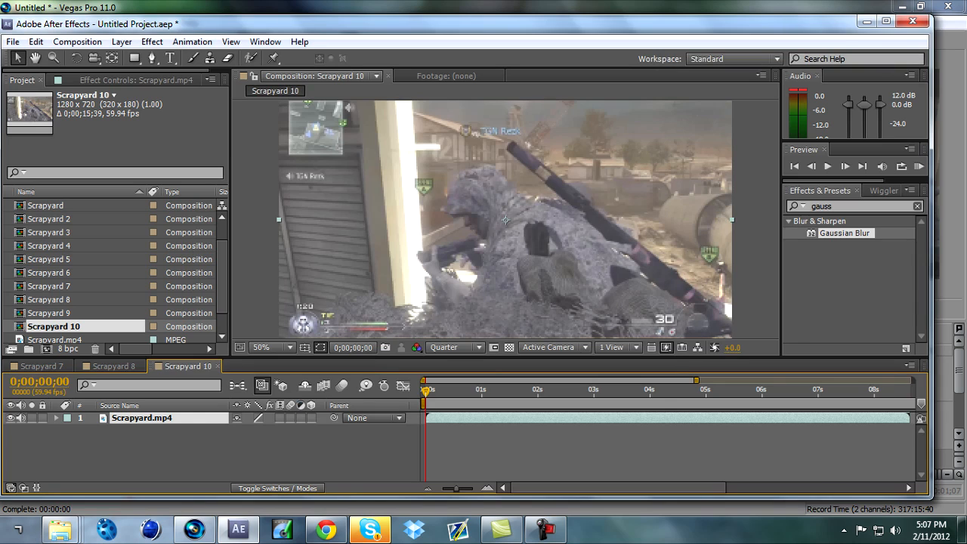
# Fit the whole Scrapyard 10 timeline in view, play the footage from the start, and move the current time to 0;00;03;54
pyautogui.moveTo(456, 488)
pyautogui.mouseDown()
pyautogui.moveTo(473, 489)
pyautogui.moveTo(447, 488)
pyautogui.moveTo(474, 489)
pyautogui.mouseUp()
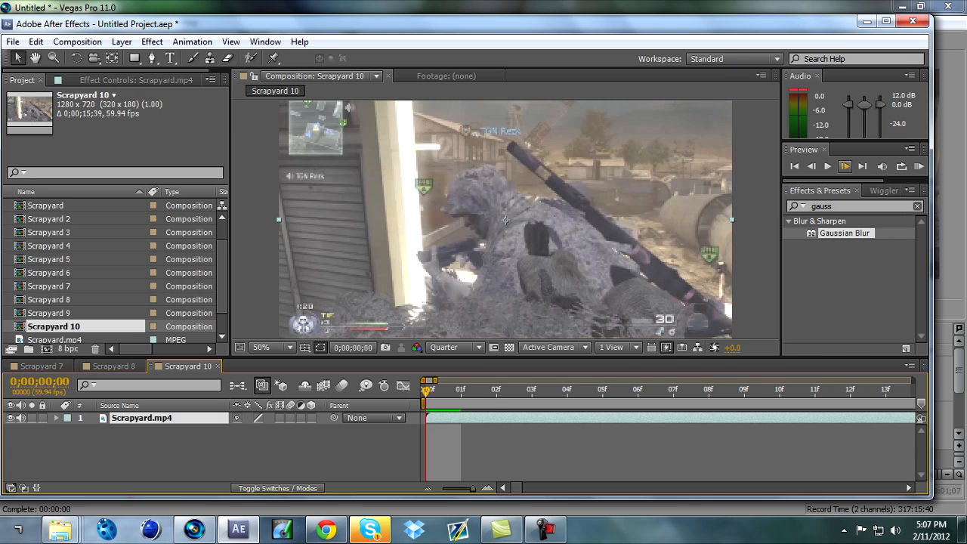
pyautogui.moveTo(474, 488); pyautogui.dragTo(443, 489)
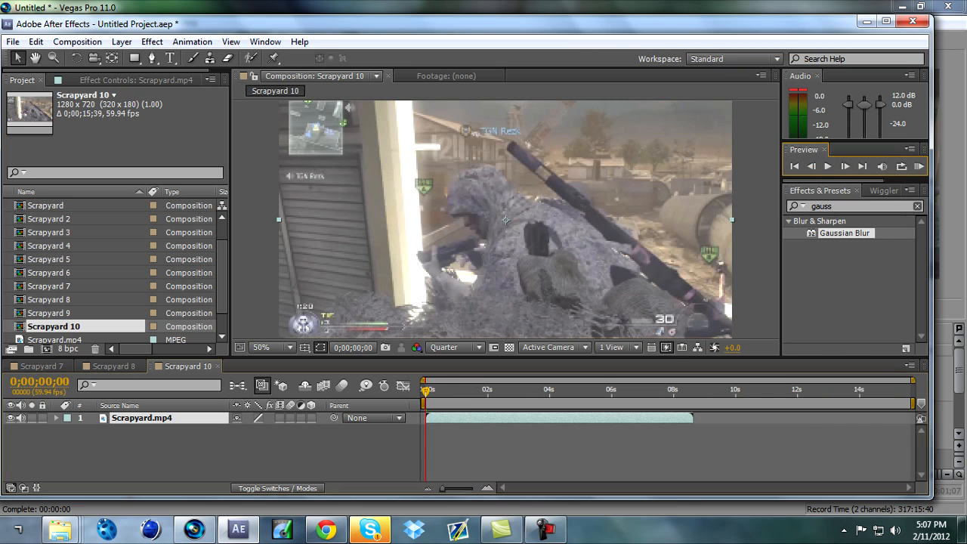
pyautogui.press('space')
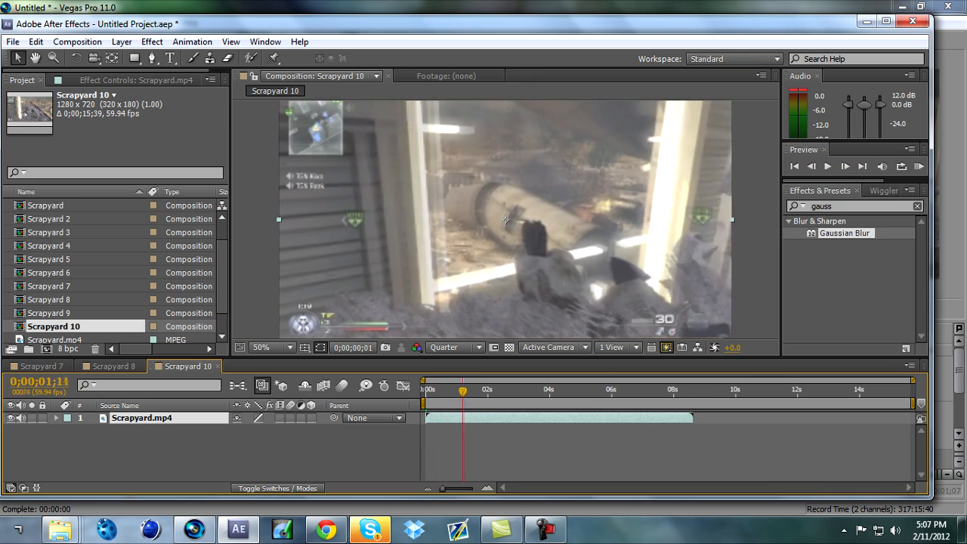
pyautogui.moveTo(501, 391)
pyautogui.mouseDown()
pyautogui.moveTo(512, 391)
pyautogui.moveTo(485, 391)
pyautogui.mouseUp()
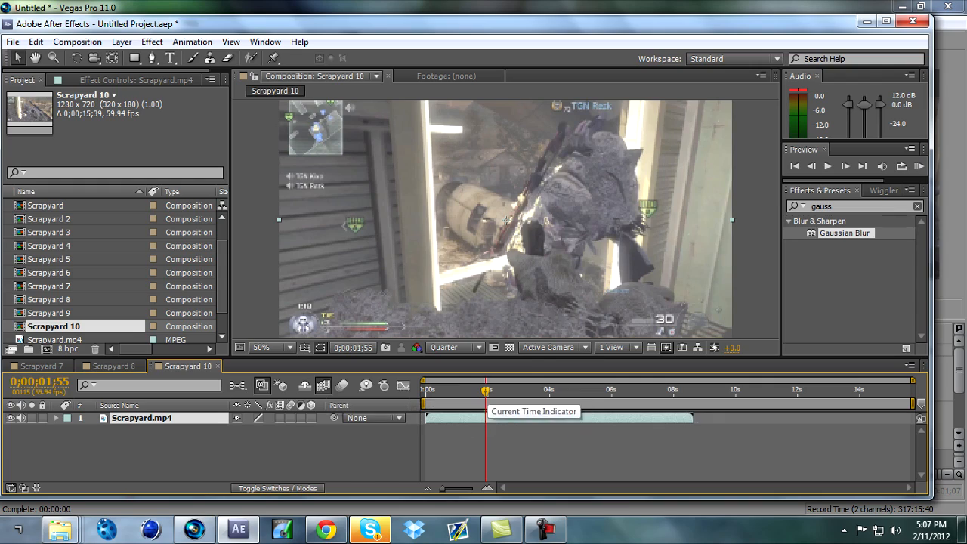
pyautogui.moveTo(677, 370); pyautogui.dragTo(688, 370)
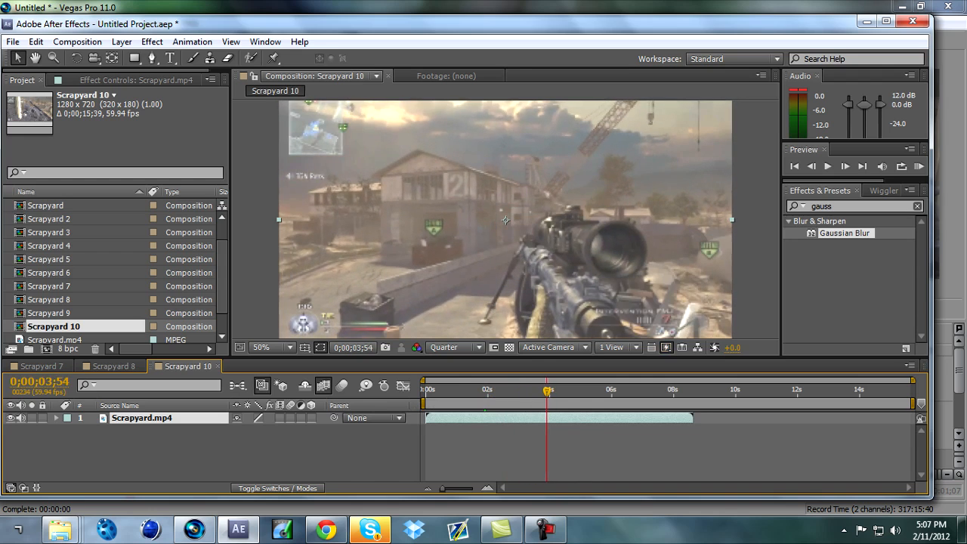
# Add an adjustment layer above Scrapyard.mp4 and apply the Twixtor Pro effect to it
pyautogui.click(122, 41)
pyautogui.moveTo(170, 26)
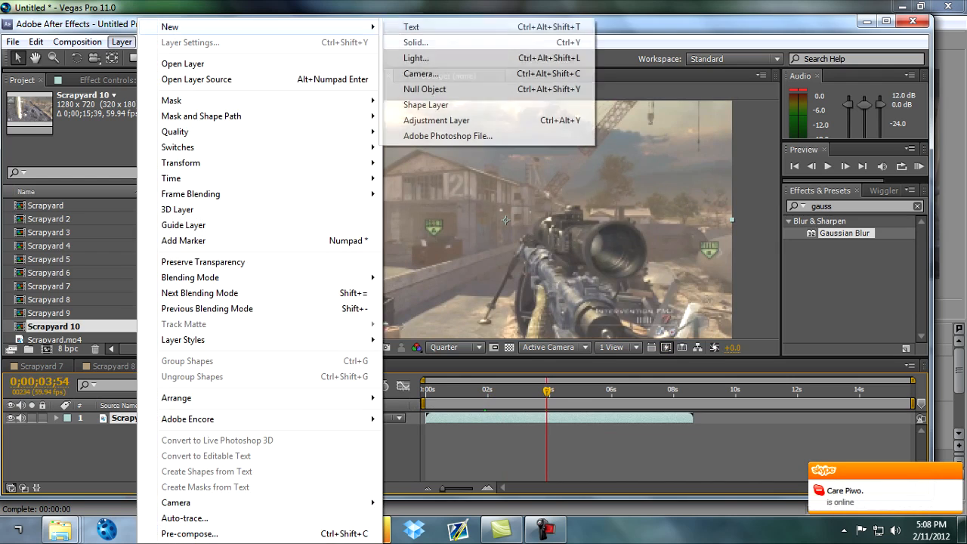
pyautogui.click(437, 121)
pyautogui.click(814, 207)
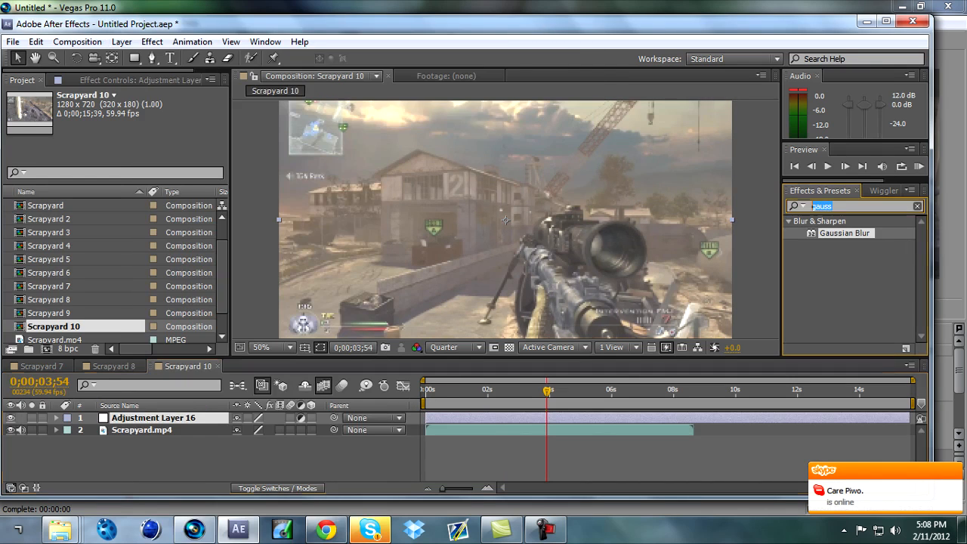
pyautogui.write('twtix')
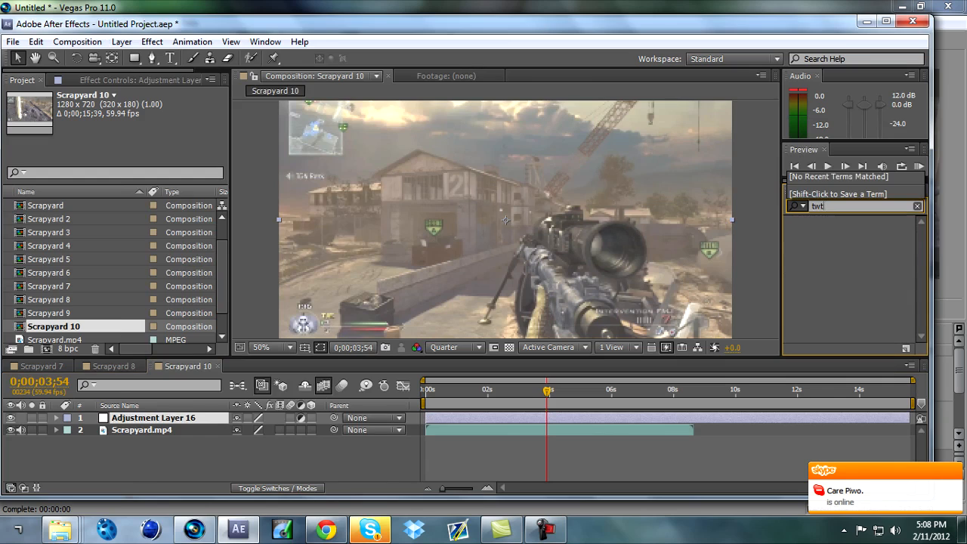
pyautogui.press('BackSpace')
pyautogui.press('BackSpace')
pyautogui.write('ixtor')
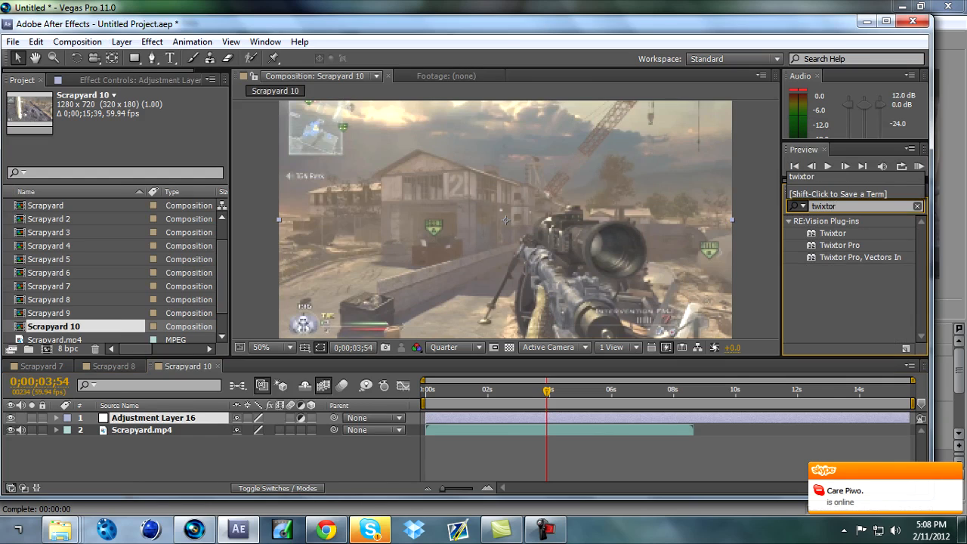
pyautogui.moveTo(839, 245); pyautogui.dragTo(596, 417)
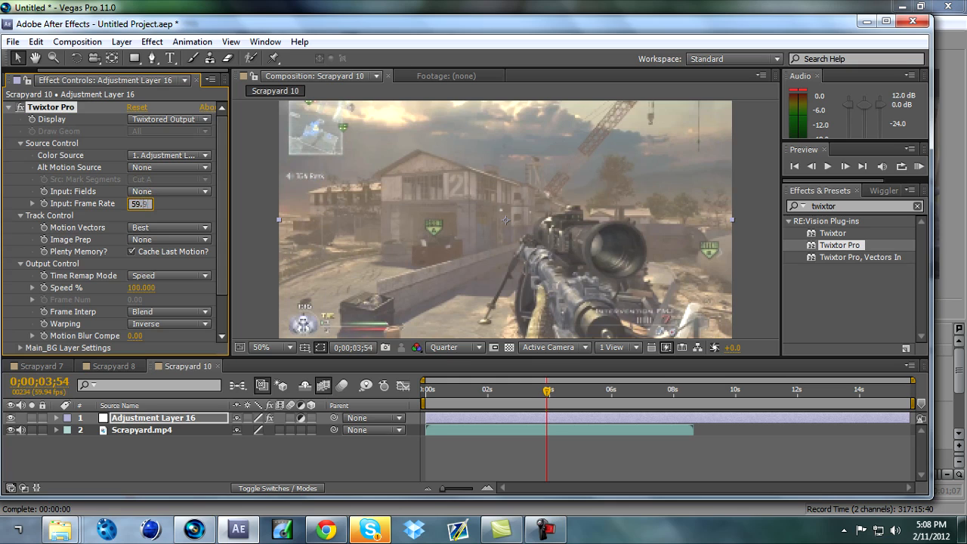
# Set Twixtor Pro's input frame rate to 59.94, frame interpolation to Motion Weighted Blend, and warping to Inverse w/ Smart Blend
pyautogui.scroll(-2, 113, 227)
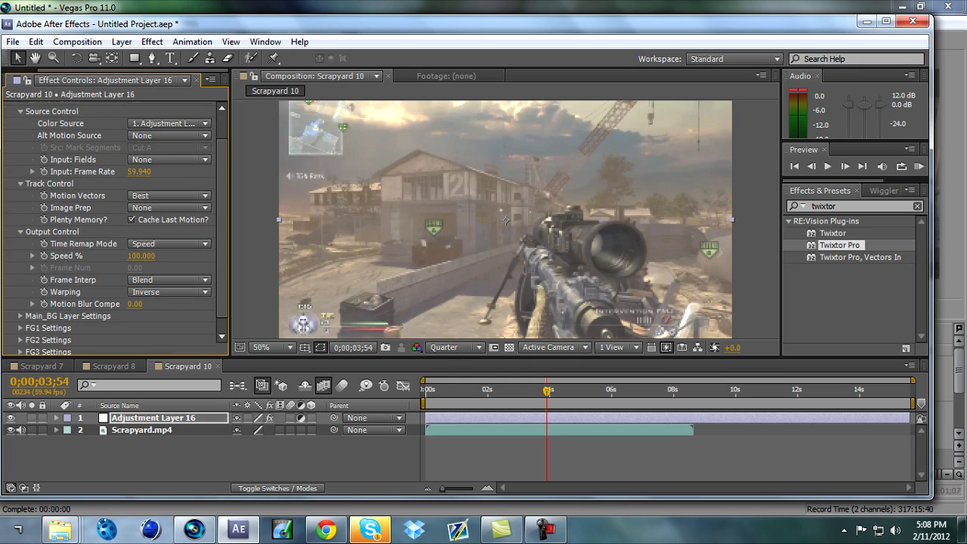
pyautogui.click(169, 279)
pyautogui.click(181, 327)
pyautogui.click(169, 292)
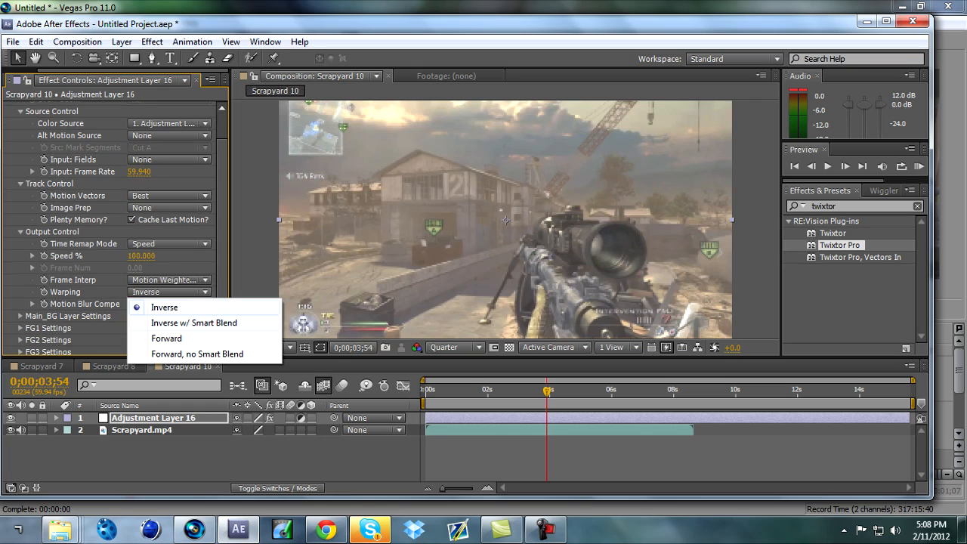
pyautogui.click(181, 320)
pyautogui.scroll(-1, 113, 227)
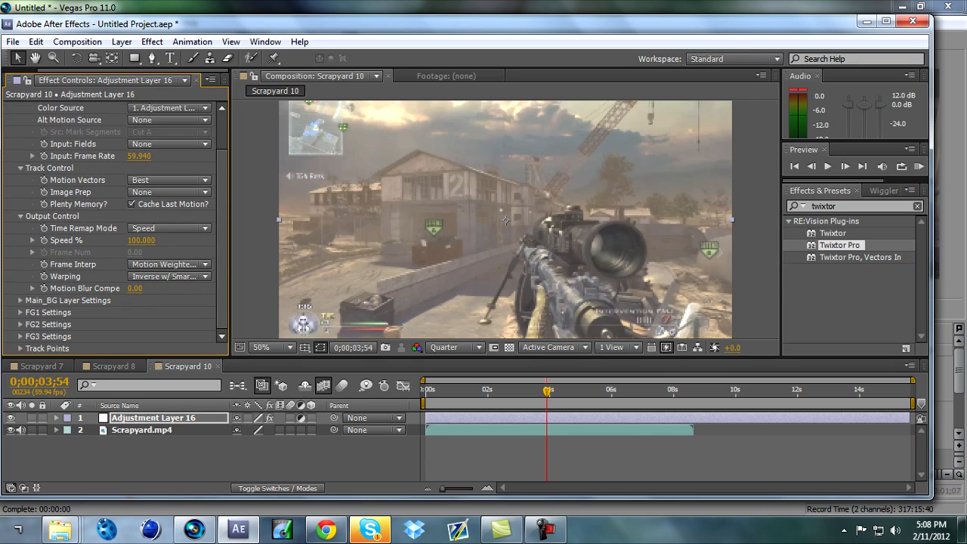
# Set Main_BG Sensitivity to 60 in Twixtor Pro's Main_BG Layer Settings
pyautogui.click(20, 301)
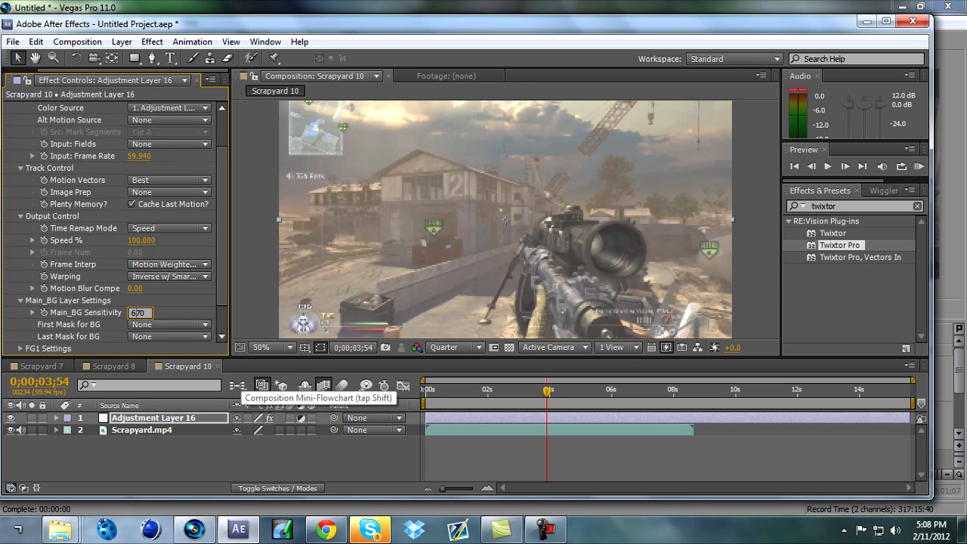
pyautogui.press('Return')
pyautogui.scroll(-2, 114, 227)
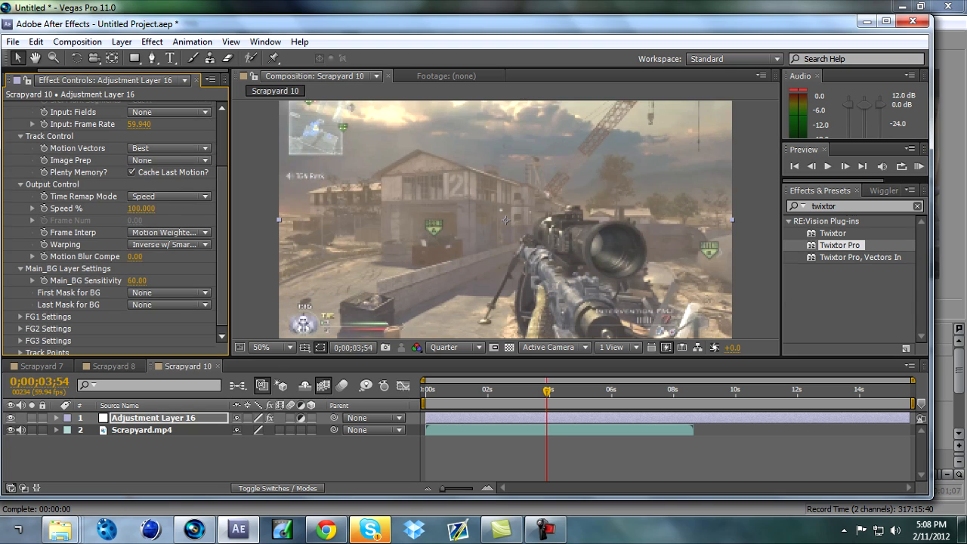
# Set the FG1 motion sensitivity to 60 and the FG1 matte channel to Alpha in Twixtor Pro
pyautogui.click(21, 316)
pyautogui.scroll(-3, 21, 317)
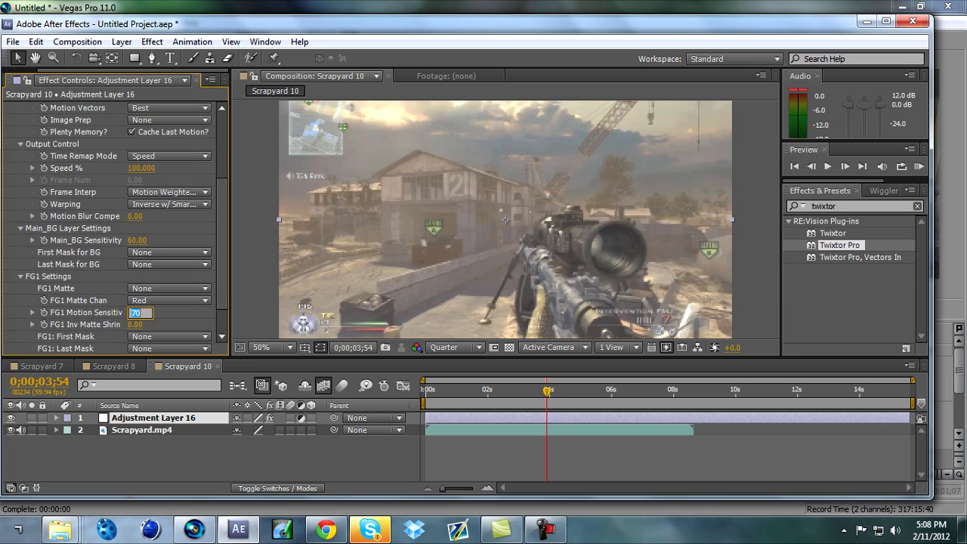
pyautogui.press('Return')
pyautogui.click(170, 300)
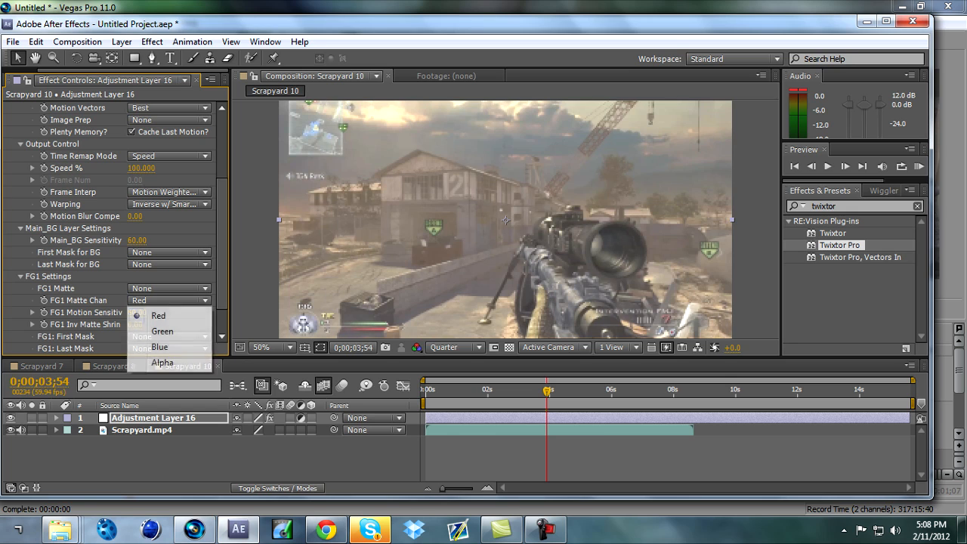
pyautogui.click(159, 363)
pyautogui.scroll(-2, 159, 362)
pyautogui.scroll(5, 114, 226)
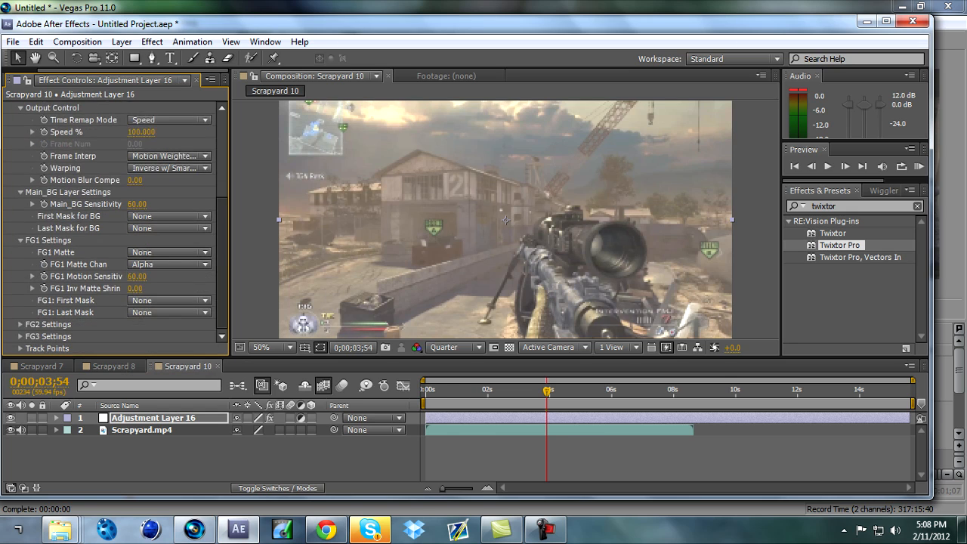
# Expand Twixtor Pro's Output Control on Adjustment Layer 16 in the timeline and add a Speed % keyframe at 0;00;04;03
pyautogui.click(9, 107)
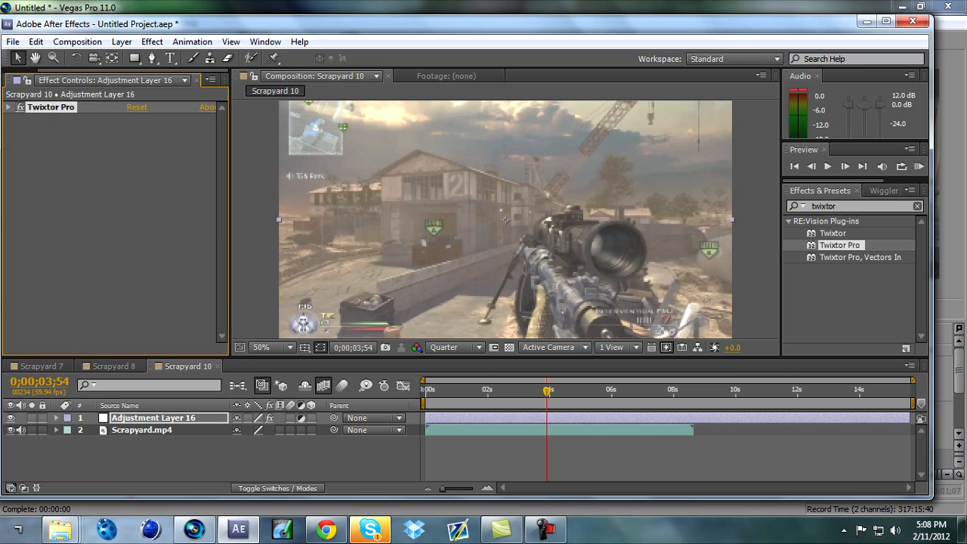
pyautogui.click(56, 418)
pyautogui.click(68, 430)
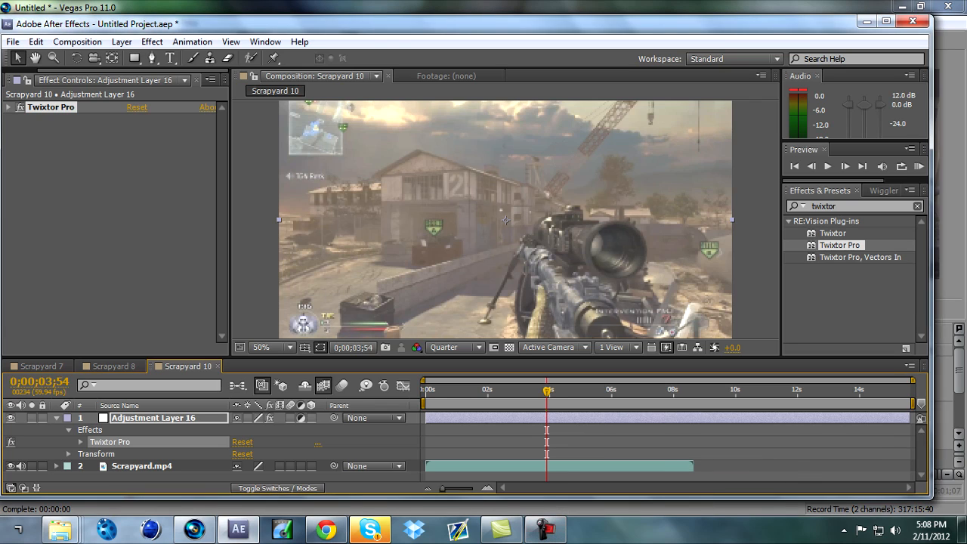
pyautogui.click(80, 442)
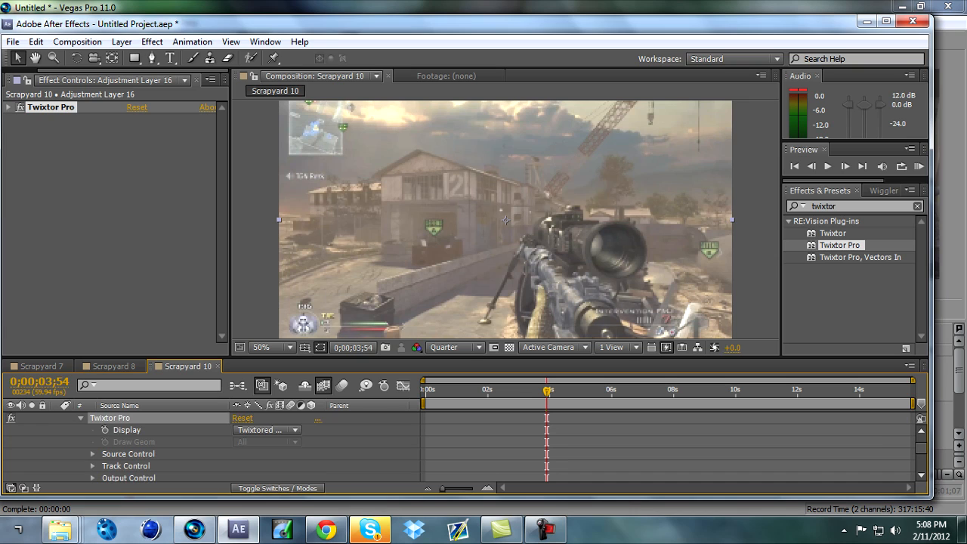
pyautogui.scroll(-2, 211, 445)
pyautogui.click(93, 442)
pyautogui.scroll(-1, 93, 444)
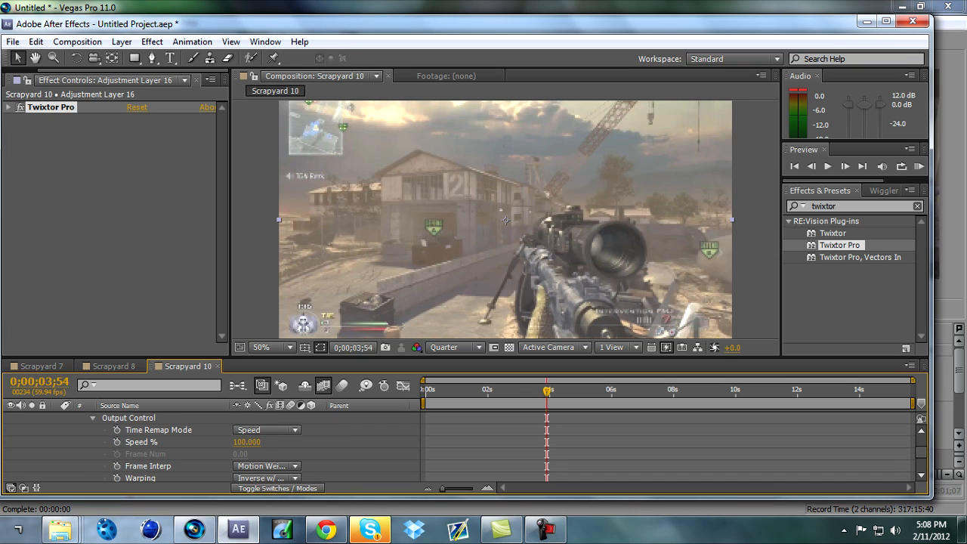
pyautogui.press('space')
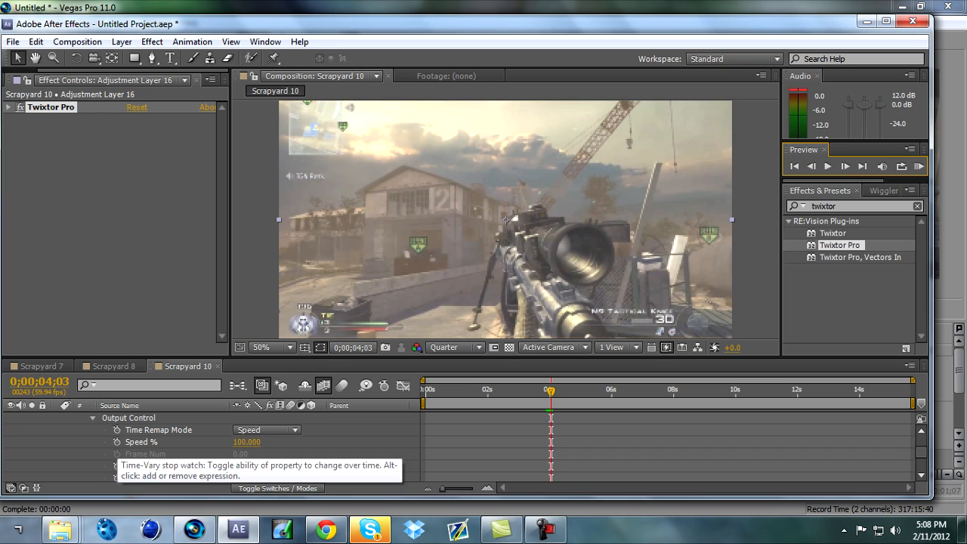
pyautogui.click(117, 442)
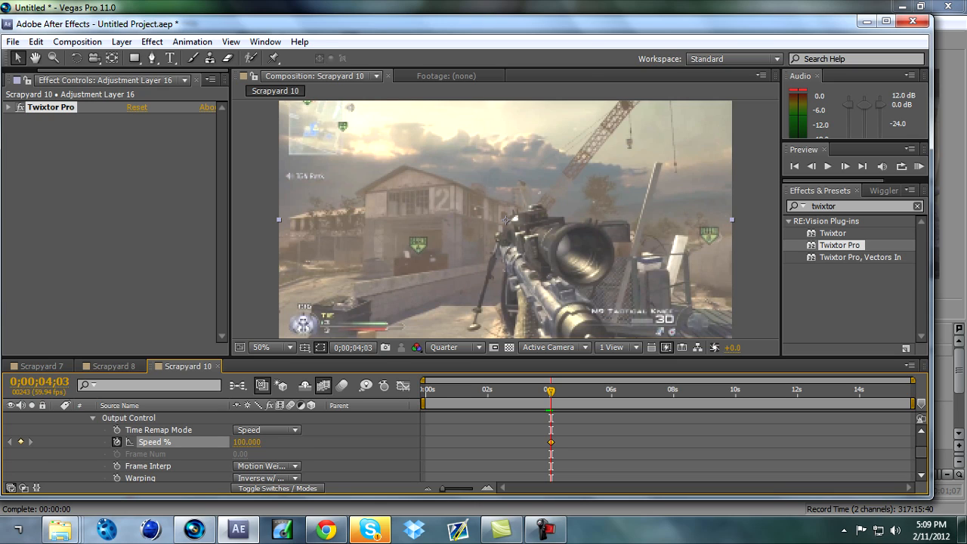
# Advance one frame to 0;00;04;04 and set Twixtor Pro's Speed % to 3
pyautogui.click(828, 166)
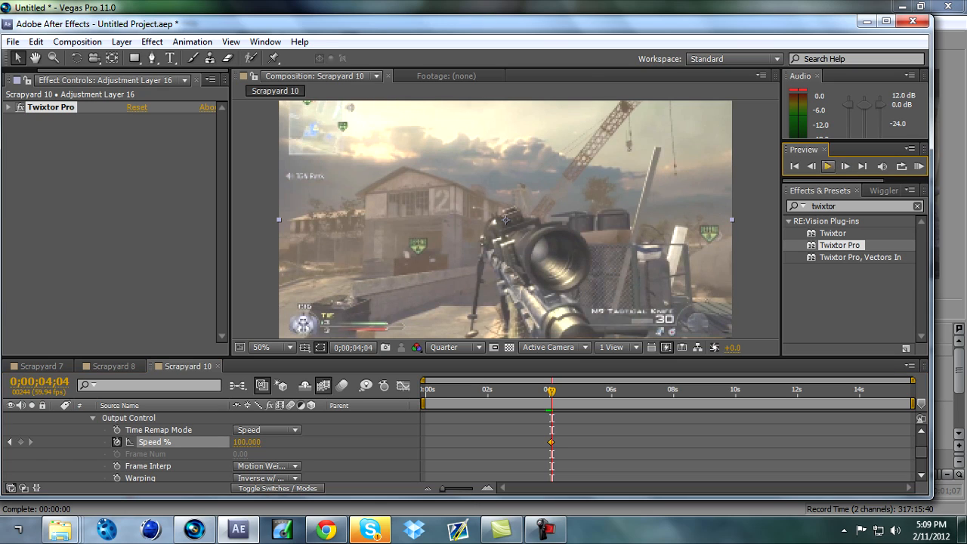
pyautogui.click(246, 442)
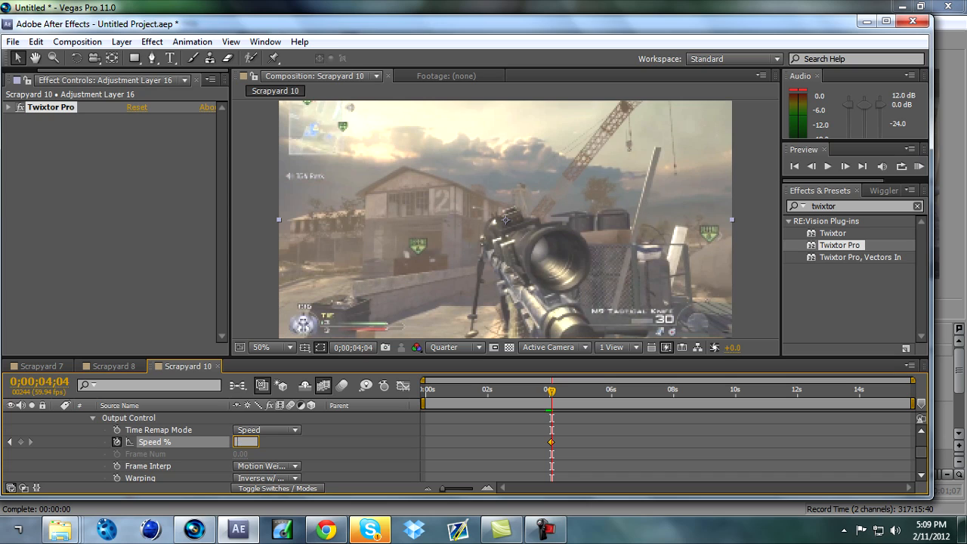
pyautogui.press('Return')
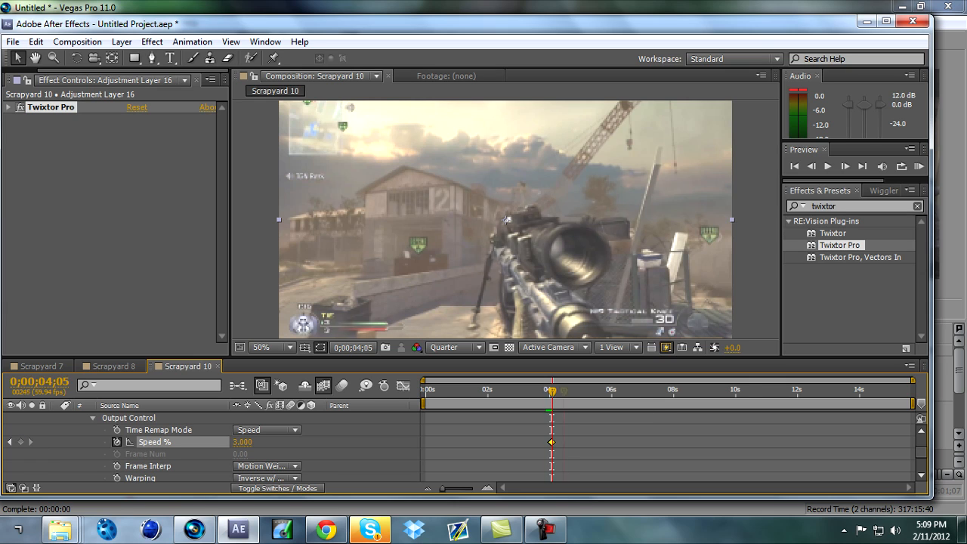
# Add a Speed % keyframe at 0;00;05;39 that holds the slow speed, and set Speed % to 100 one frame further
pyautogui.press('space')
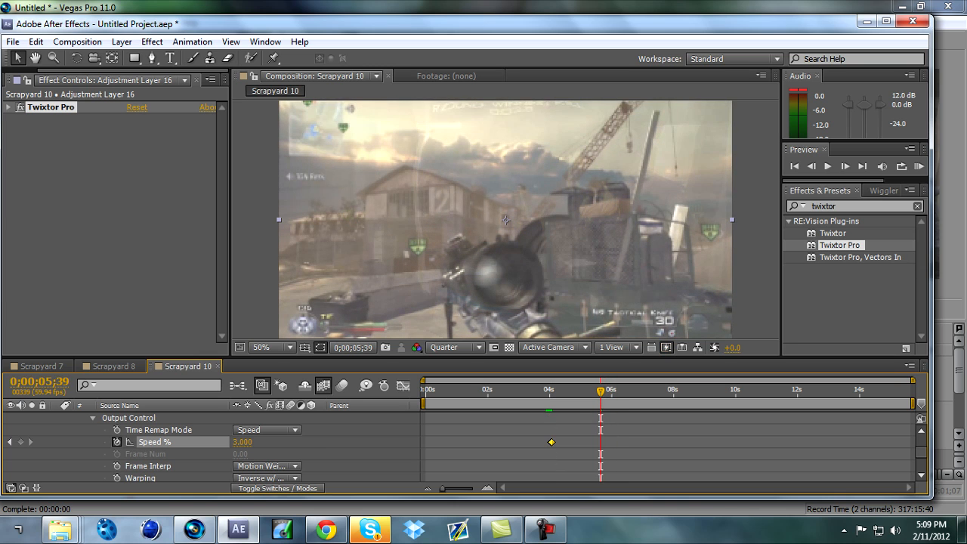
pyautogui.click(21, 442)
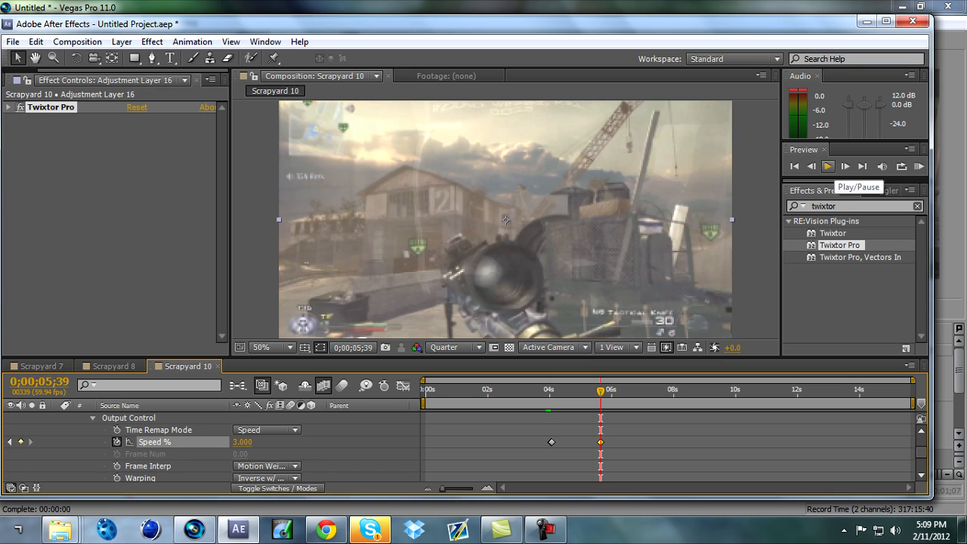
pyautogui.click(846, 166)
pyautogui.click(243, 442)
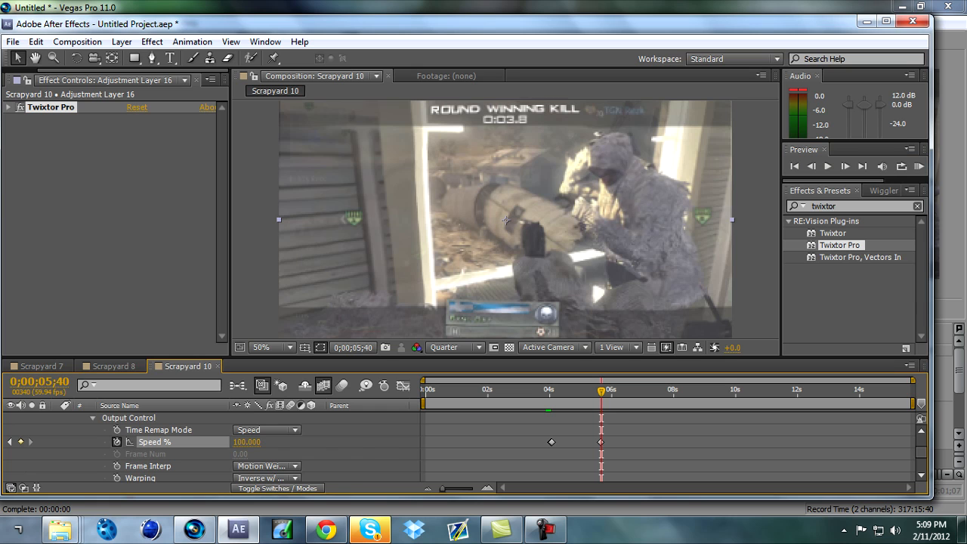
# Play the clip past the last speed keyframe, then enlarge the timeline area and collapse Adjustment Layer 16's properties
pyautogui.press('space')
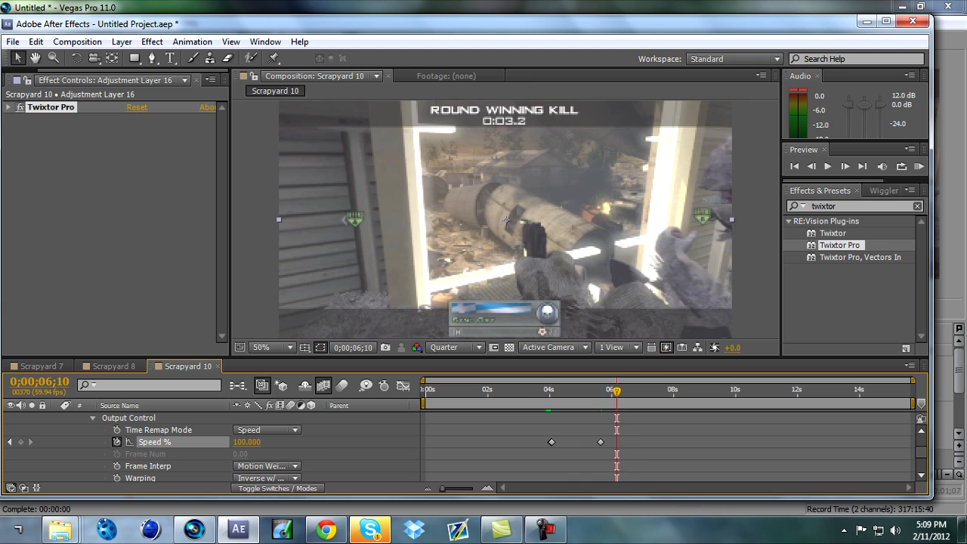
pyautogui.moveTo(483, 358); pyautogui.dragTo(483, 328)
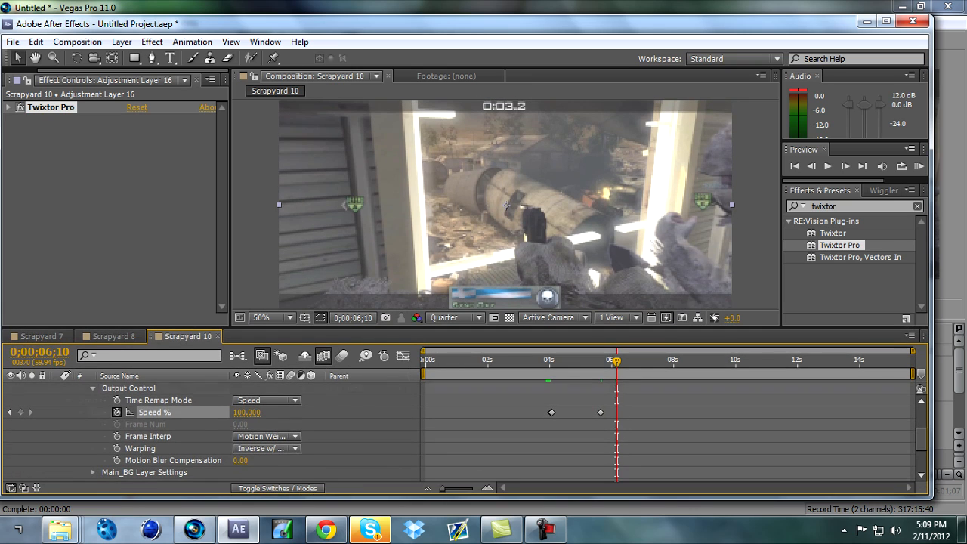
pyautogui.scroll(3, 211, 431)
pyautogui.scroll(-2, 212, 431)
pyautogui.scroll(2, 211, 430)
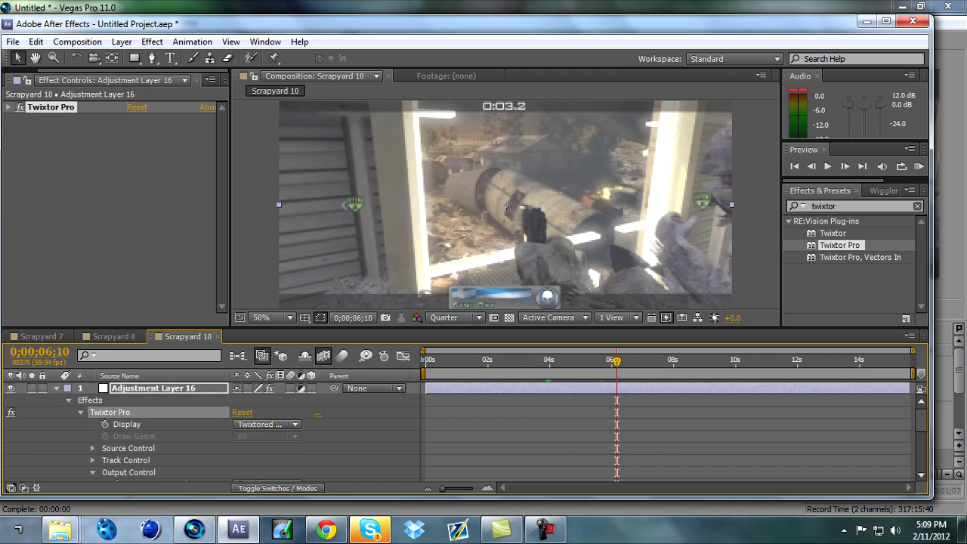
pyautogui.click(56, 388)
# Split Adjustment Layer 16 at 0;00;03;57 and delete the part before the split
pyautogui.moveTo(616, 361); pyautogui.dragTo(548, 362)
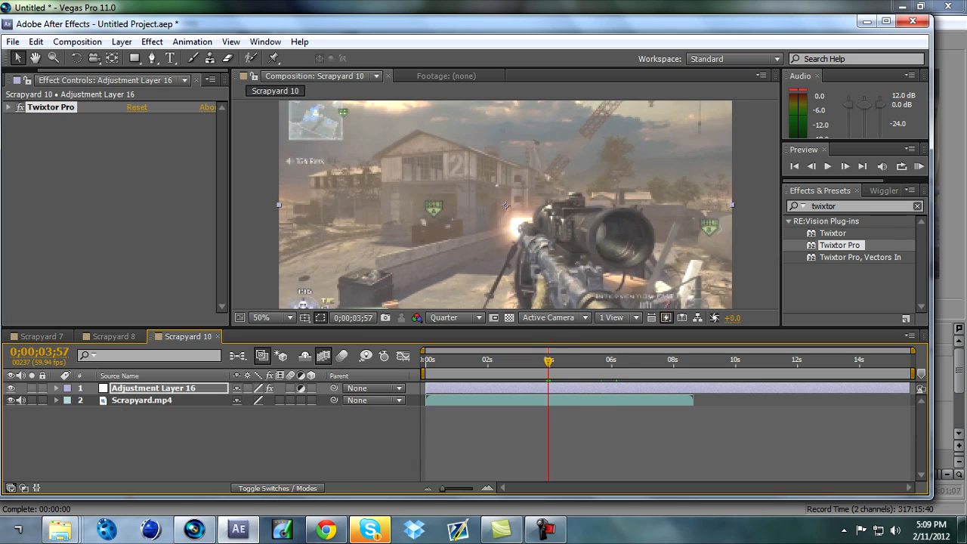
pyautogui.click(153, 389)
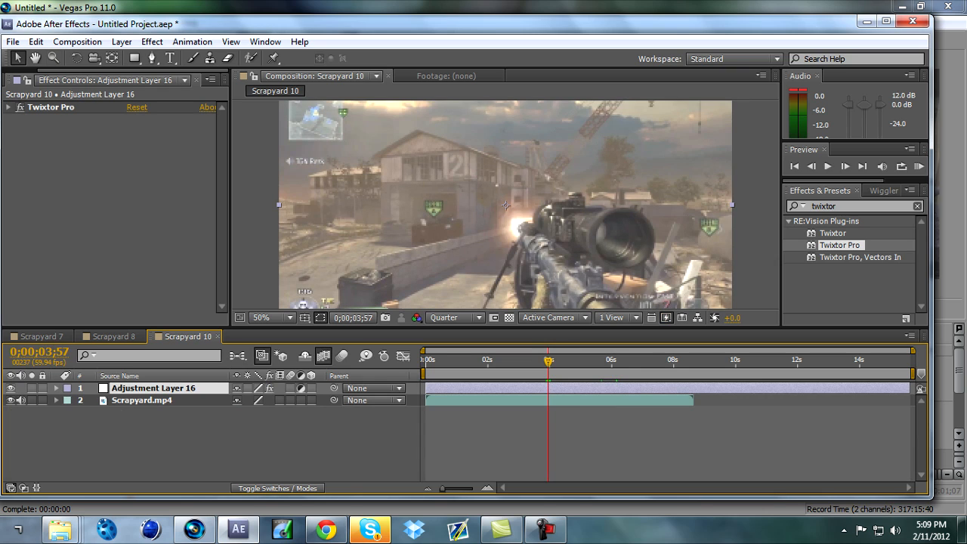
pyautogui.click(36, 42)
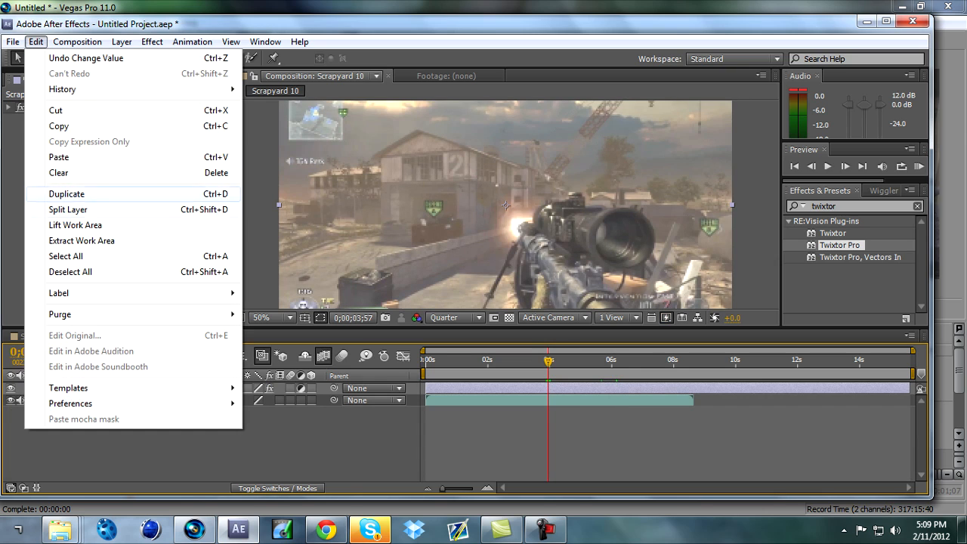
pyautogui.click(74, 210)
pyautogui.press('Delete')
# Split Adjustment Layer 16 at 0;00;05;51 and delete the part after the split
pyautogui.press('space')
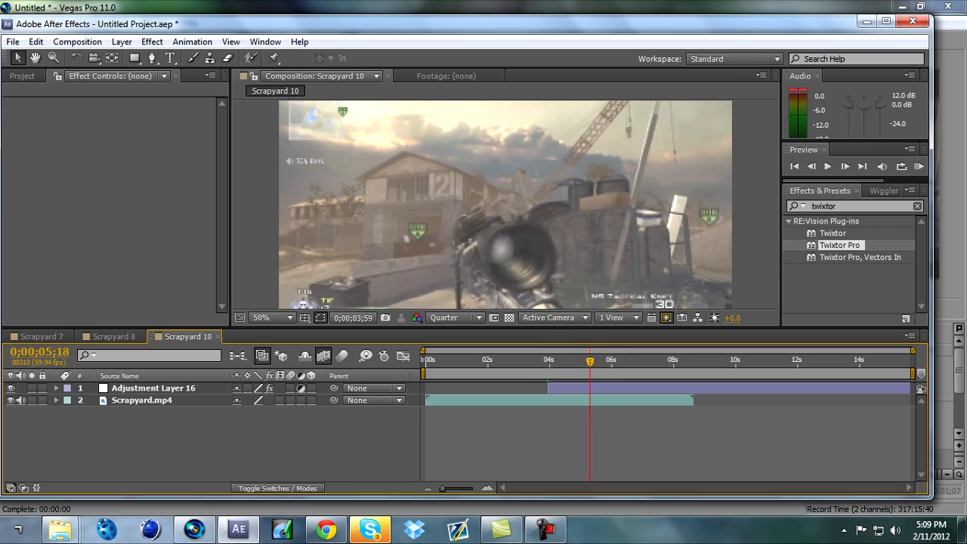
pyautogui.click(506, 205)
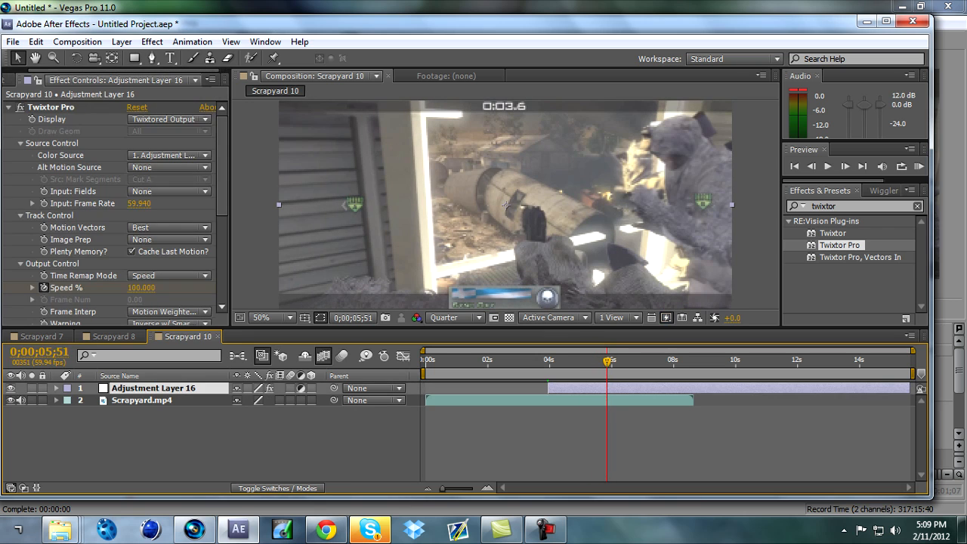
pyautogui.click(36, 42)
pyautogui.click(69, 209)
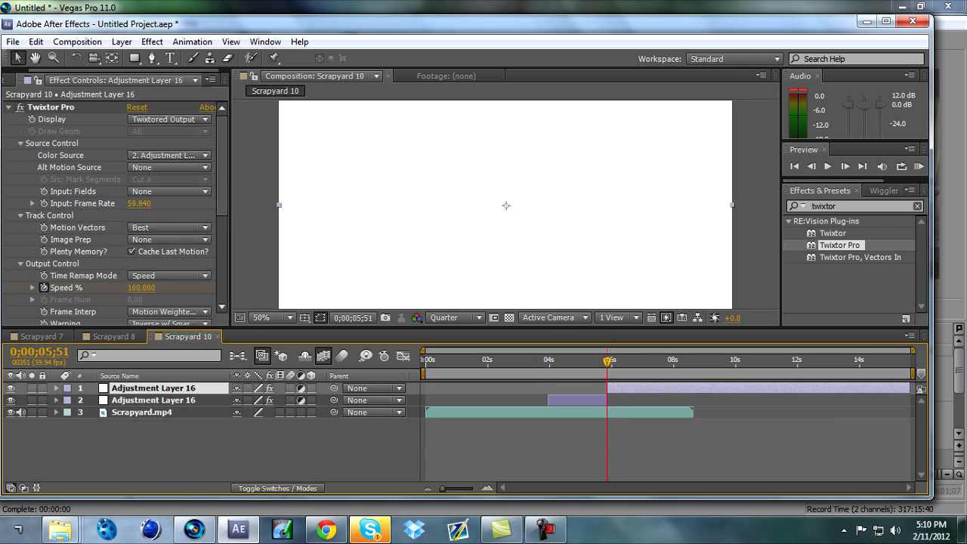
pyautogui.press('Delete')
# Play the composition from 0;00;04;16 to the end of Scrapyard.mp4 to check the slowed section
pyautogui.moveTo(606, 361); pyautogui.dragTo(557, 361)
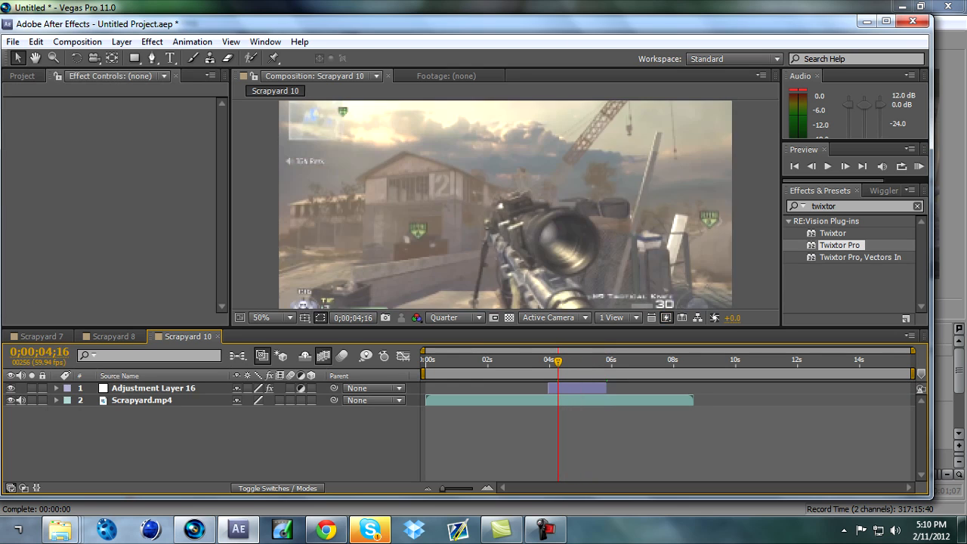
pyautogui.press(',')
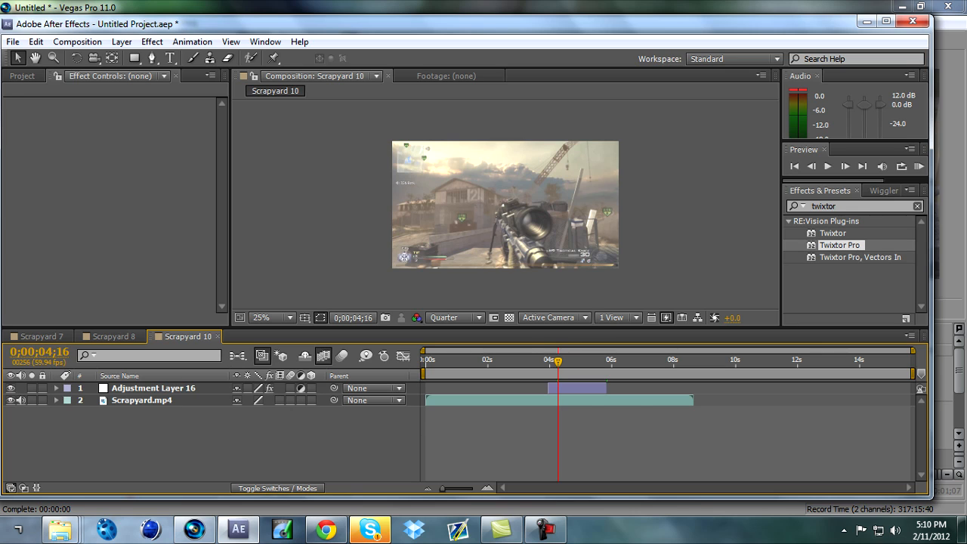
pyautogui.press('.')
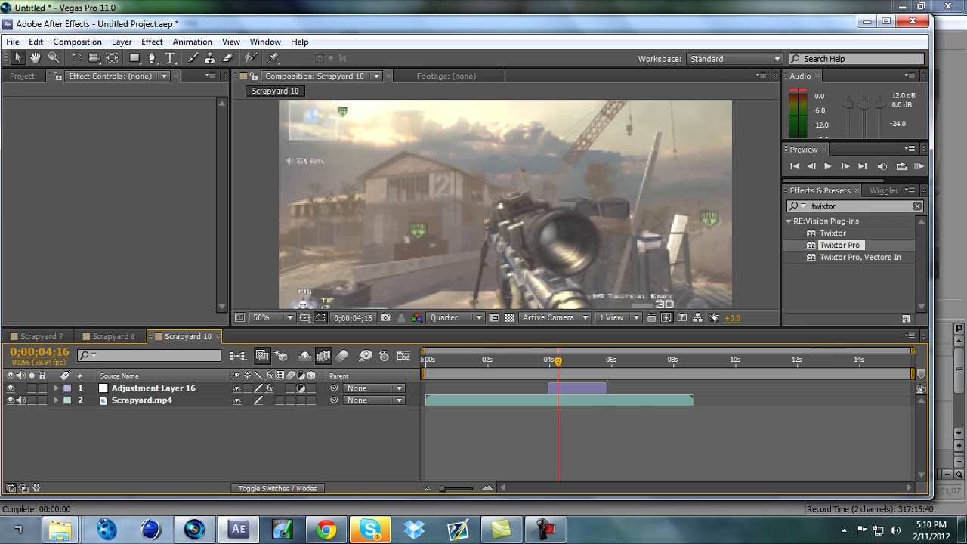
pyautogui.press('space')
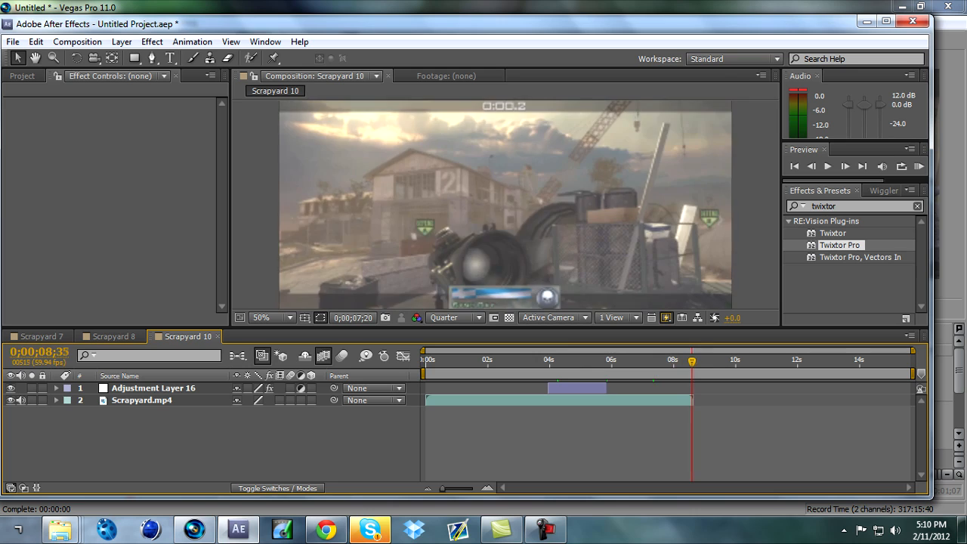
# Enable time remapping on Scrapyard.mp4 and extend the layer's end to about 11.5 seconds
pyautogui.moveTo(693, 362); pyautogui.dragTo(691, 362)
pyautogui.press(',')
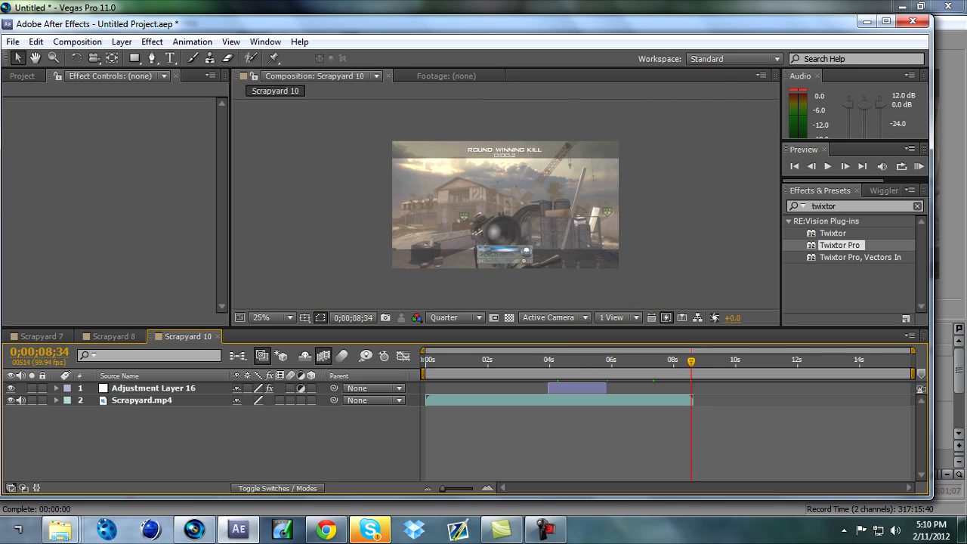
pyautogui.click(142, 400)
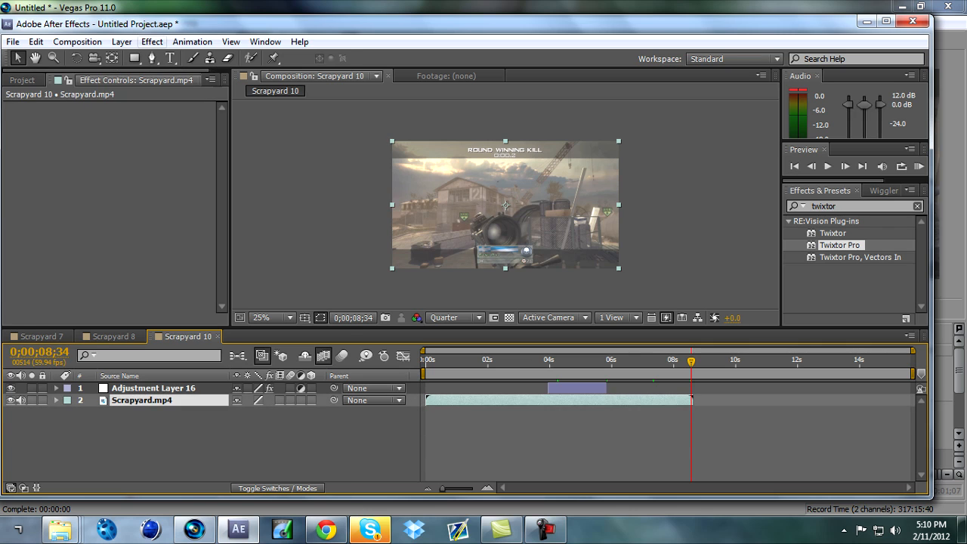
pyautogui.click(122, 43)
pyautogui.moveTo(226, 178)
pyautogui.click(419, 179)
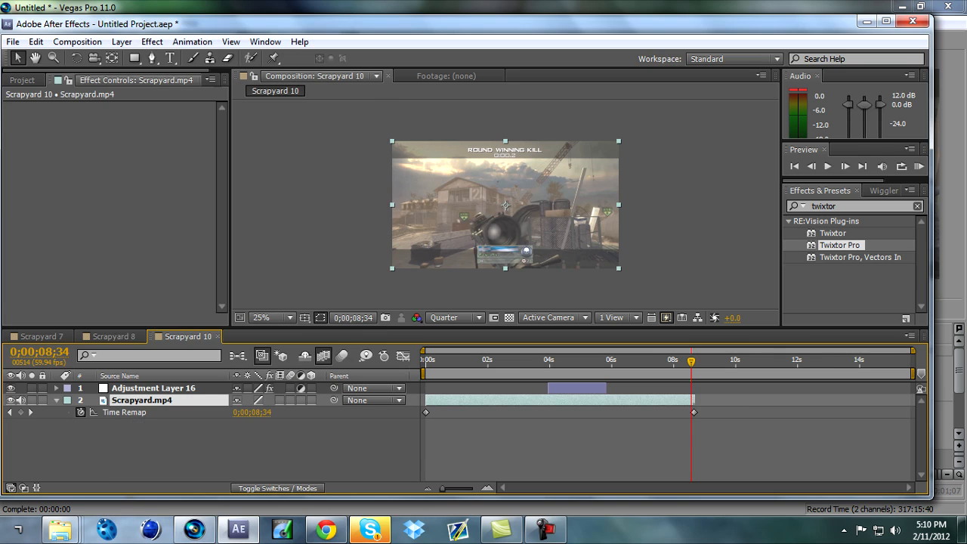
pyautogui.moveTo(693, 400); pyautogui.dragTo(779, 400)
# Move the current time to 0;00;08;27, add a new adjustment layer on top, and apply Twixtor Pro to it
pyautogui.moveTo(691, 361)
pyautogui.mouseDown()
pyautogui.moveTo(701, 361)
pyautogui.moveTo(686, 361)
pyautogui.mouseUp()
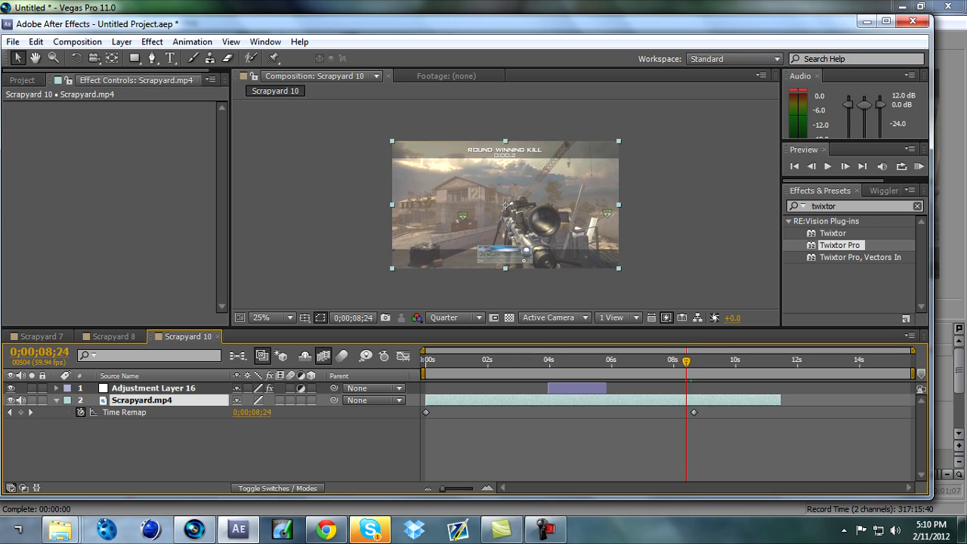
pyautogui.scroll(2, 506, 204)
pyautogui.moveTo(686, 361); pyautogui.dragTo(687, 361)
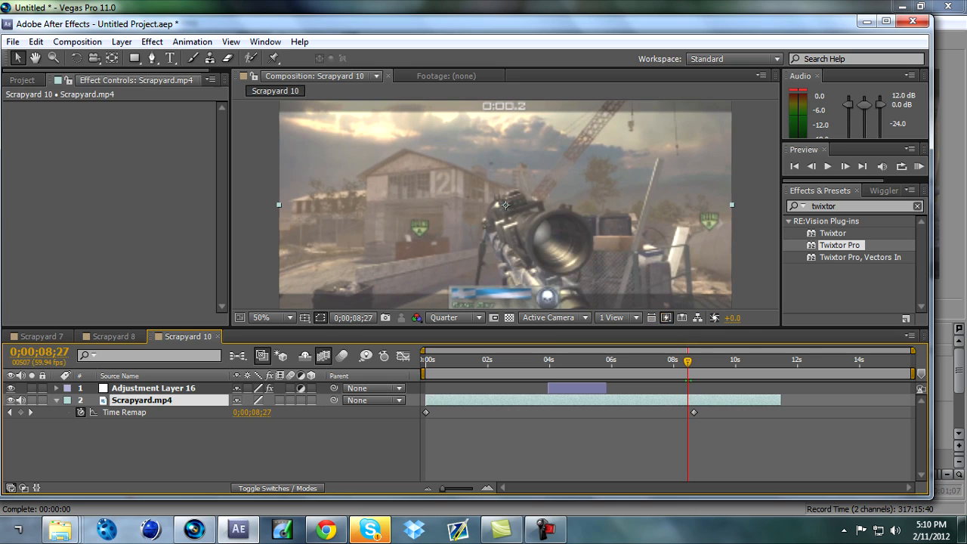
pyautogui.click(122, 42)
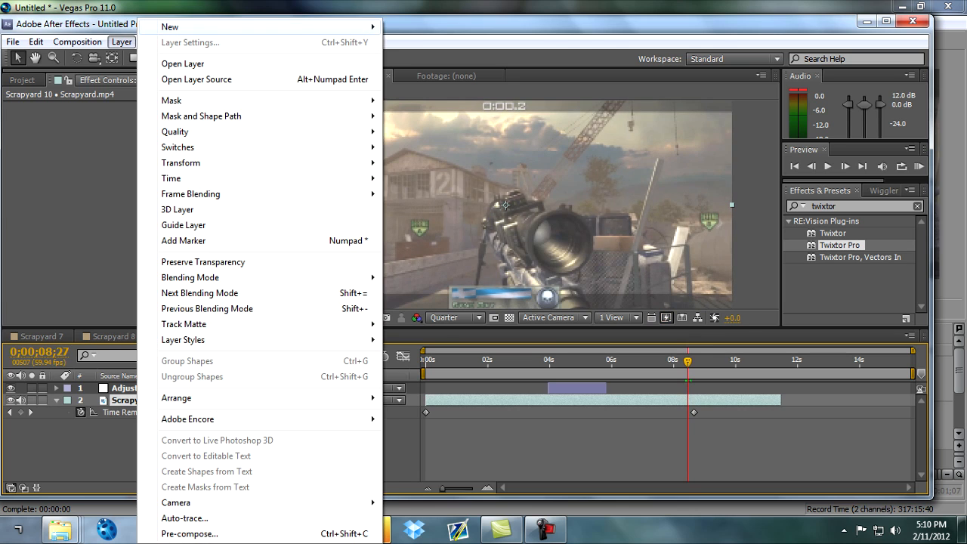
pyautogui.moveTo(173, 23)
pyautogui.click(436, 121)
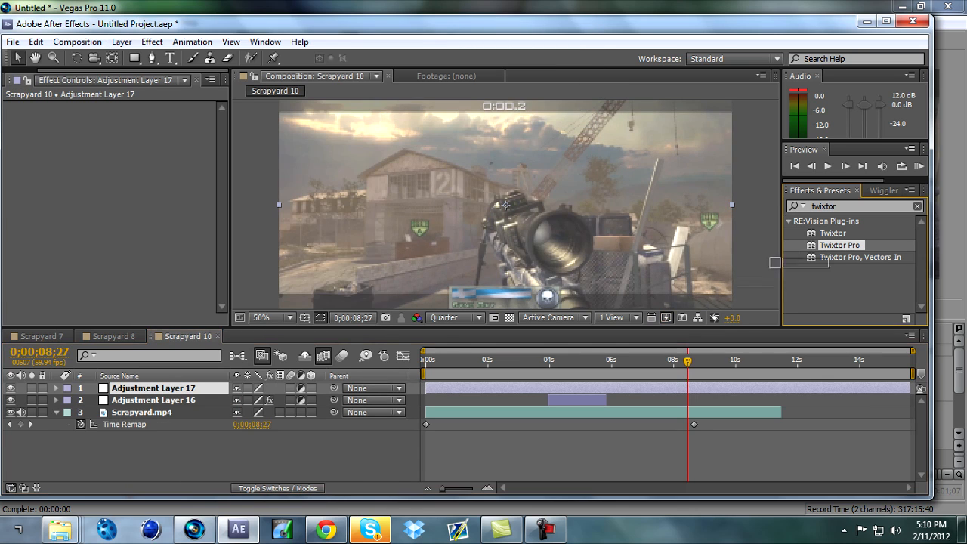
pyautogui.moveTo(839, 244); pyautogui.dragTo(662, 386)
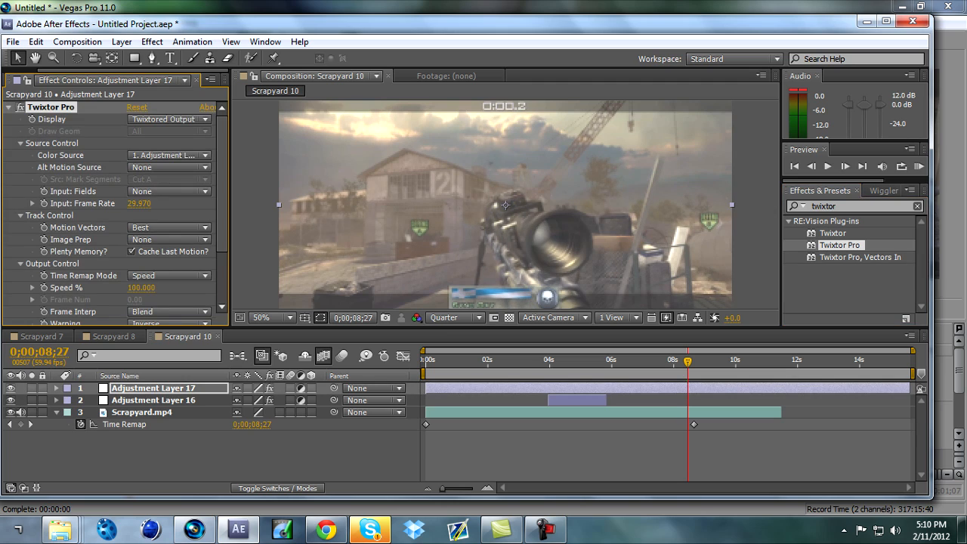
# Set the new Twixtor Pro's input frame rate to 59.94, frame interpolation to Motion Weighted Blend, and warping to Inverse w/ Smart Blend
pyautogui.click(139, 204)
pyautogui.write('59.94')
pyautogui.press('Return')
pyautogui.scroll(-2, 113, 227)
pyautogui.click(170, 279)
pyautogui.click(163, 328)
pyautogui.click(170, 291)
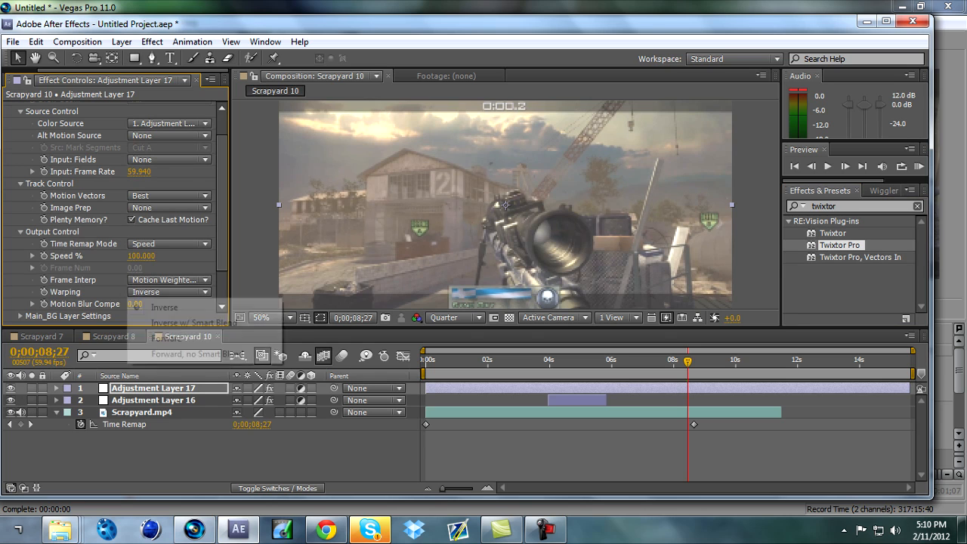
pyautogui.click(162, 320)
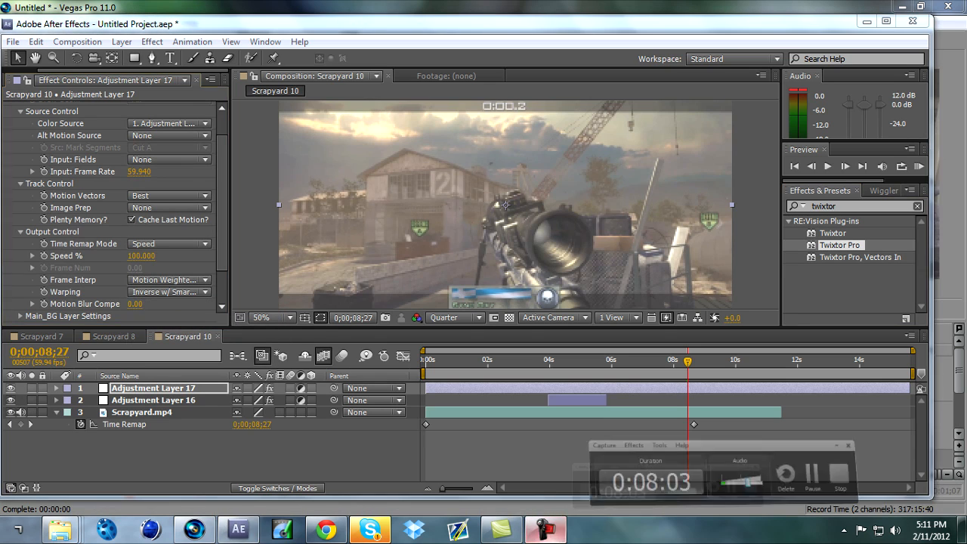
# Set the new Twixtor Pro's Main_BG Sensitivity to 60
pyautogui.scroll(-2, 113, 211)
pyautogui.click(20, 284)
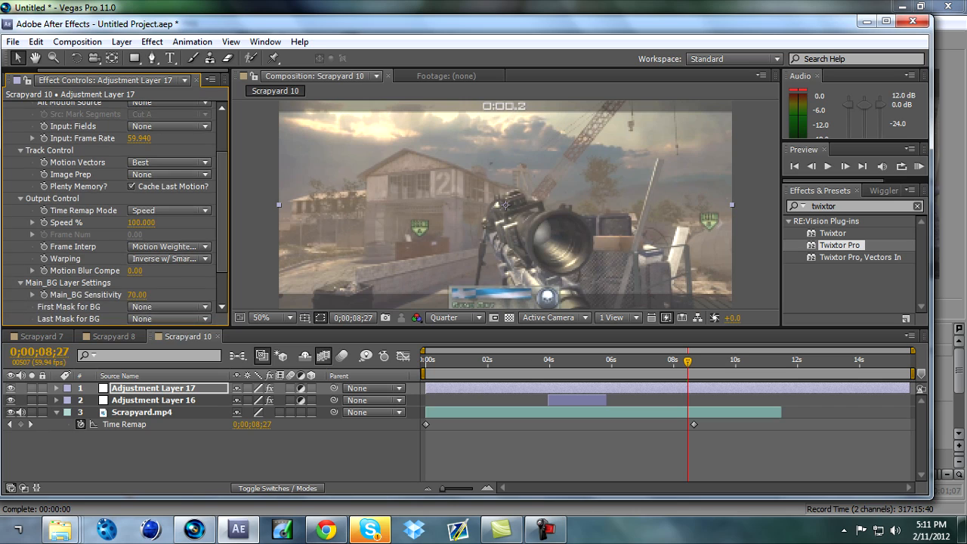
pyautogui.click(137, 295)
pyautogui.write('60')
pyautogui.press('Return')
pyautogui.scroll(-3, 123, 214)
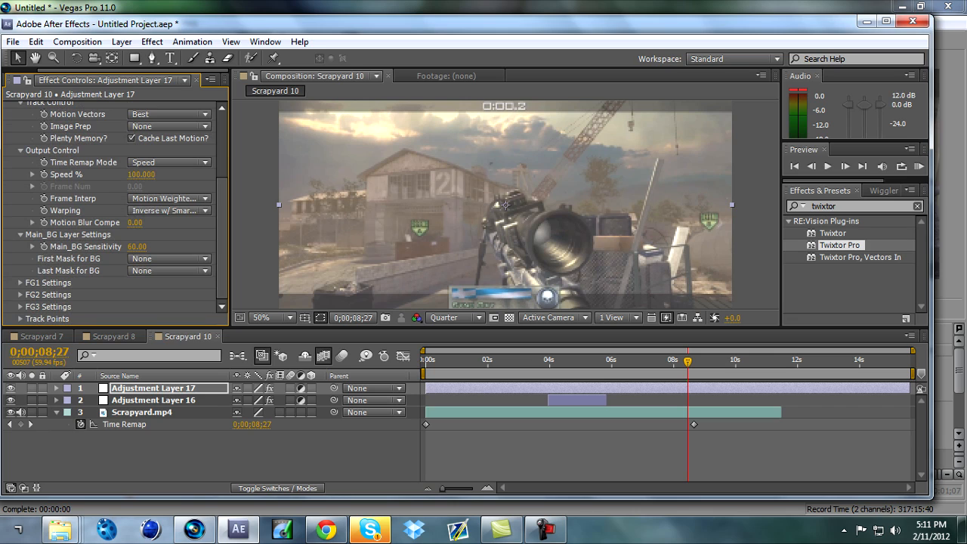
# In the FG1 settings, set the motion sensitivity to 60 and the matte channel to Alpha
pyautogui.click(21, 283)
pyautogui.scroll(-1, 20, 282)
pyautogui.click(137, 282)
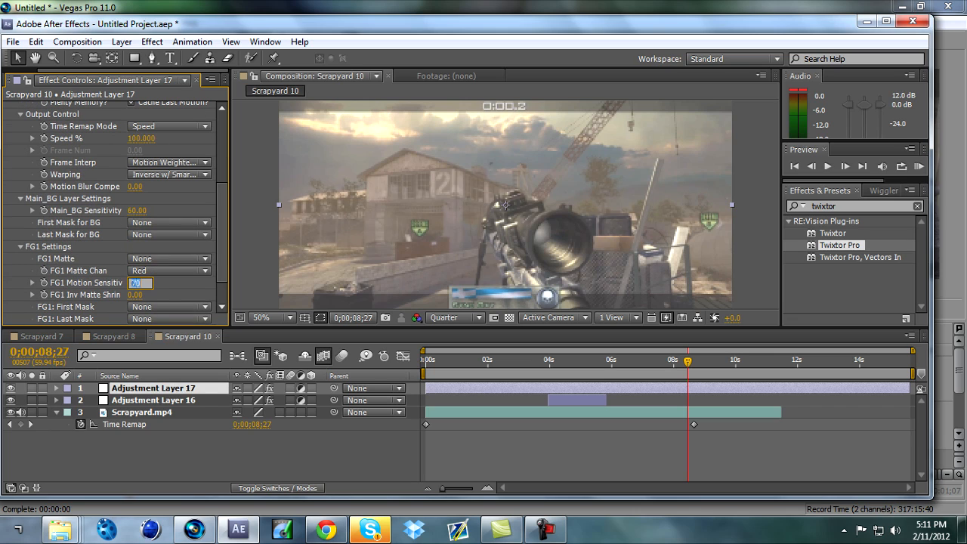
pyautogui.write('60')
pyautogui.press('Return')
pyautogui.click(170, 271)
pyautogui.click(161, 333)
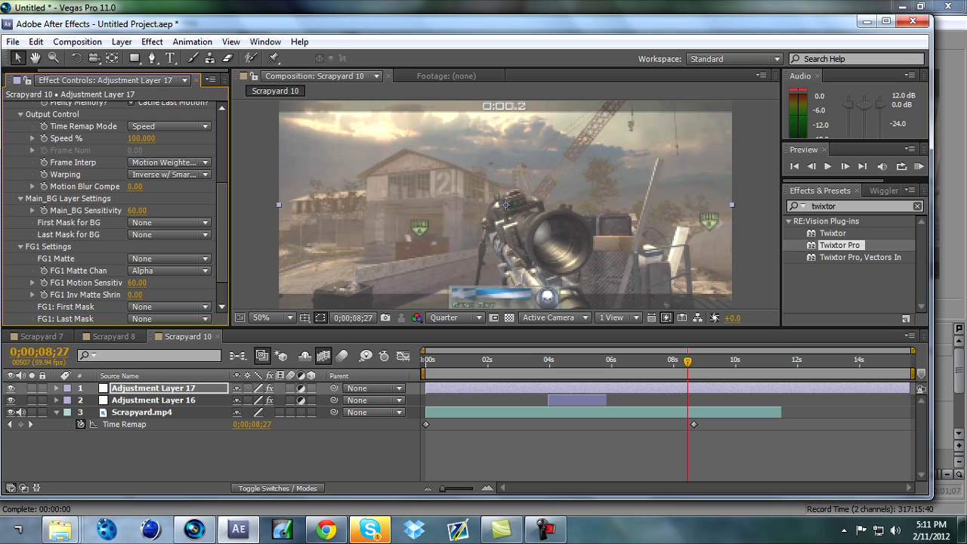
pyautogui.scroll(3, 113, 203)
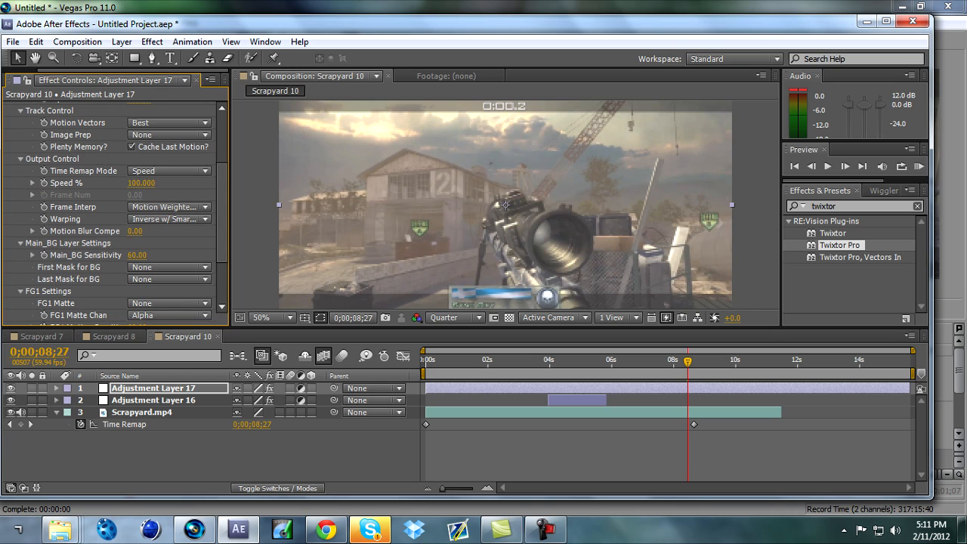
# Reveal Twixtor Pro's output controls on Adjustment Layer 17 in the timeline and keyframe Speed % at 100 at 0;00;08;27
pyautogui.click(57, 389)
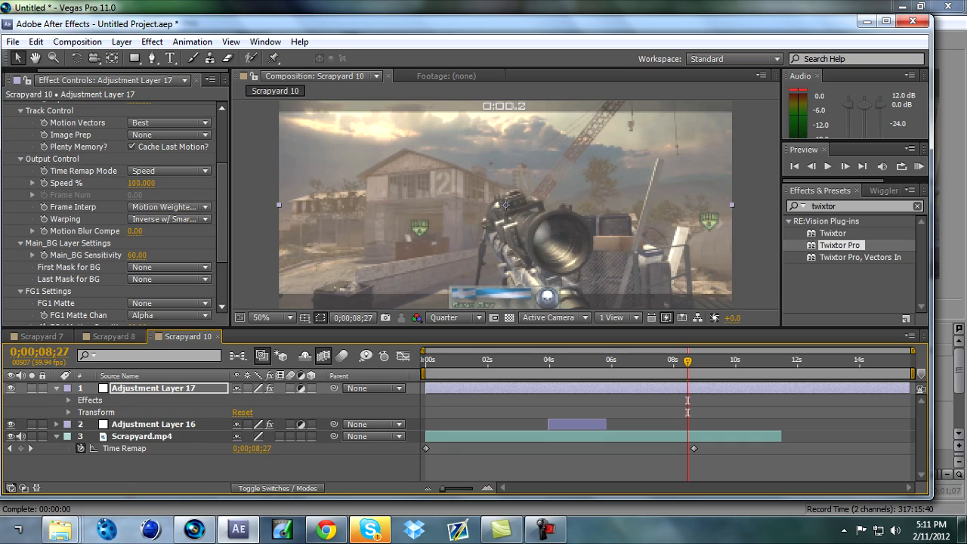
pyautogui.click(69, 400)
pyautogui.click(81, 412)
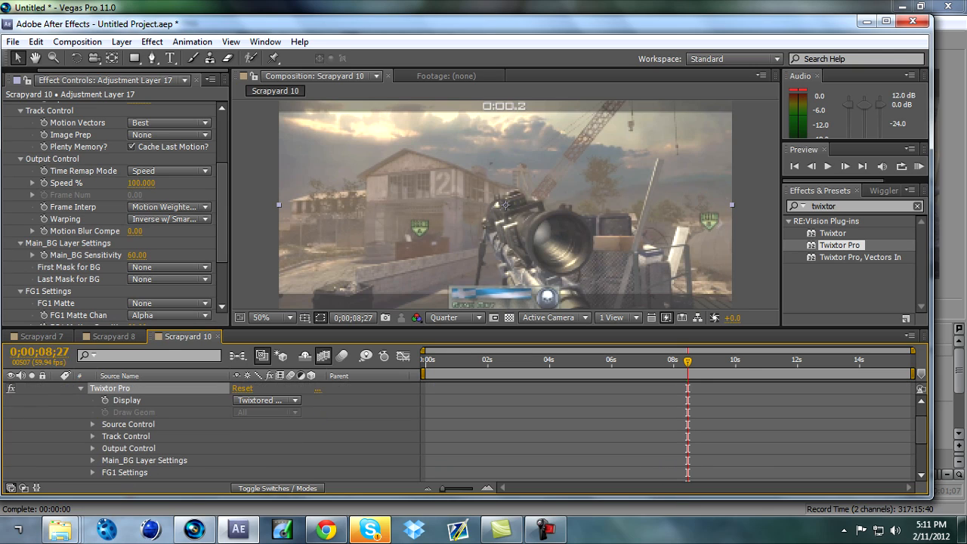
pyautogui.click(84, 449)
pyautogui.click(92, 448)
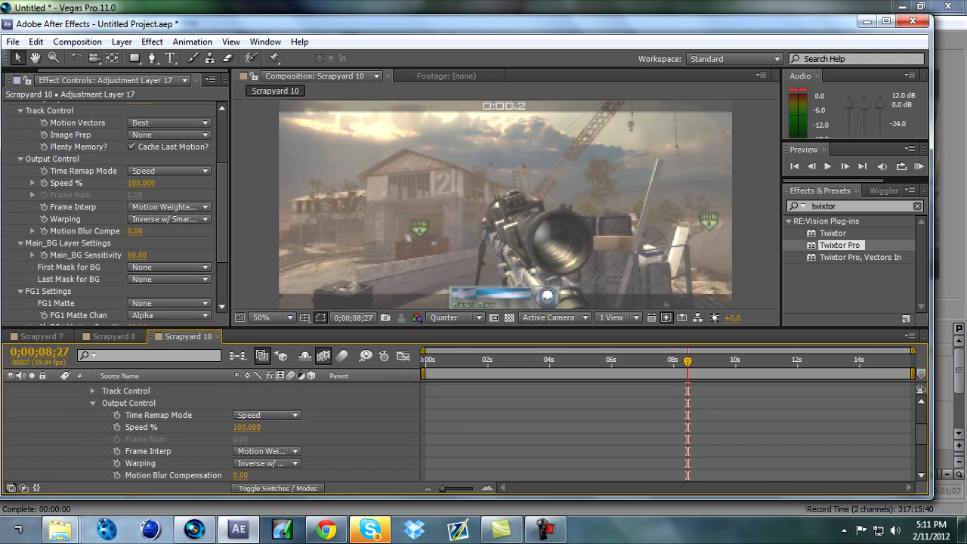
pyautogui.click(117, 426)
# Advance one frame to 0;00;08;28 and set Twixtor Pro's Speed % to 3
pyautogui.click(844, 166)
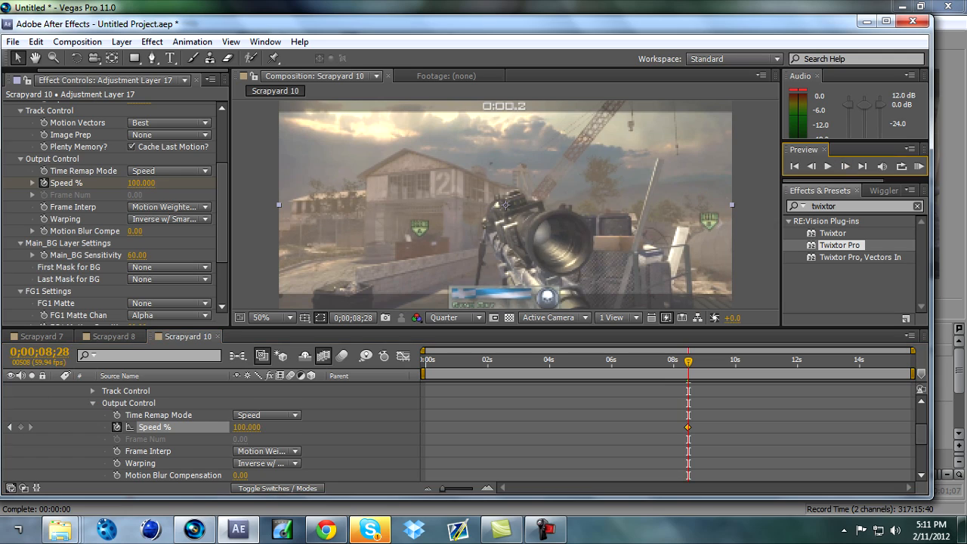
pyautogui.click(245, 427)
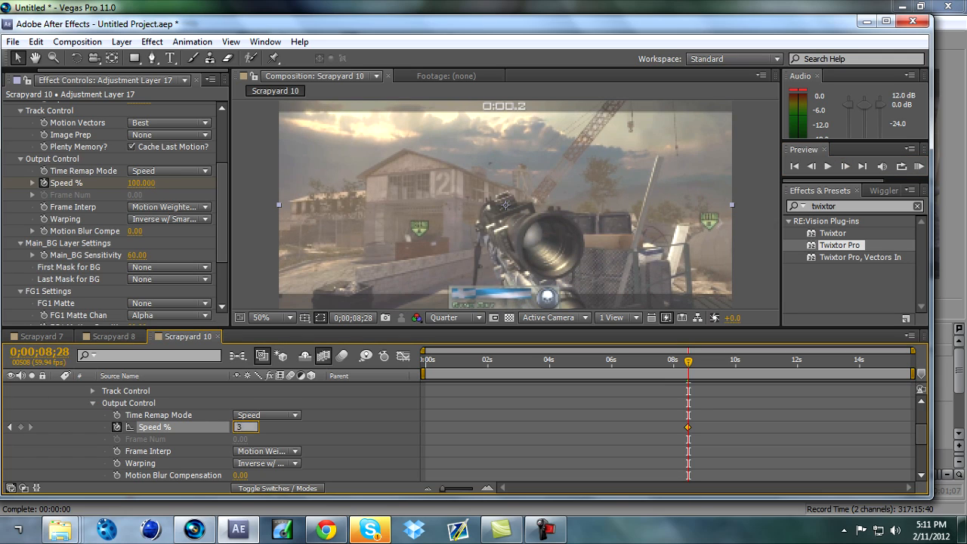
pyautogui.press('Return')
# Play through the slowed section to 0;00;10;52, set Speed % to 100 there, and collapse Adjustment Layer 17's properties
pyautogui.press('space')
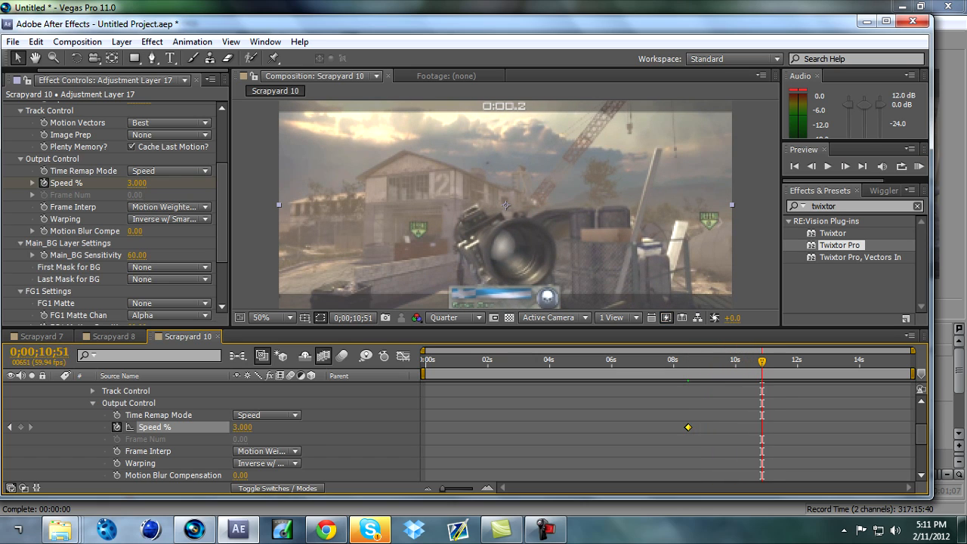
pyautogui.click(844, 166)
pyautogui.click(265, 415)
pyautogui.click(267, 430)
pyautogui.click(243, 427)
pyautogui.write('100')
pyautogui.press('Return')
pyautogui.scroll(2, 242, 426)
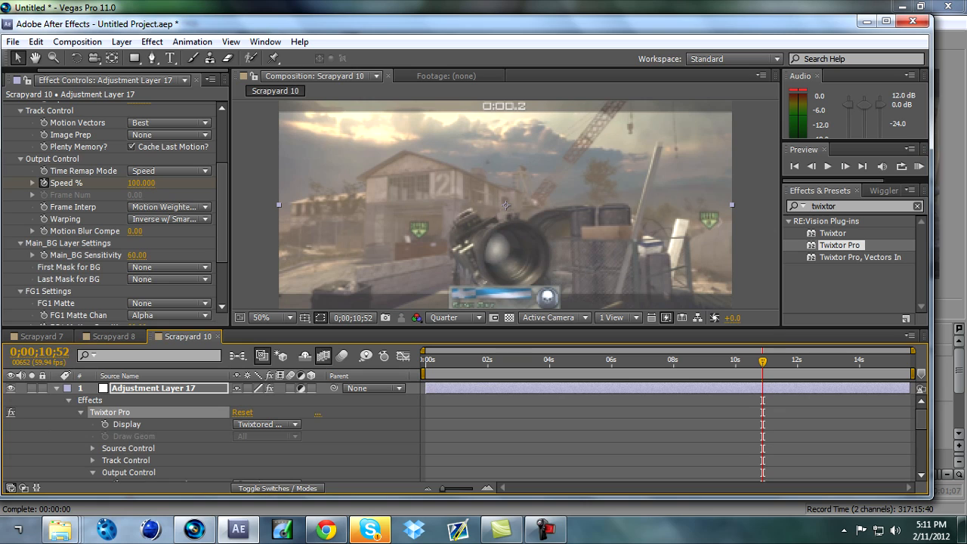
pyautogui.click(57, 388)
# Split Adjustment Layer 17 at 0;00;08;13 and delete the part before that time
pyautogui.moveTo(762, 361); pyautogui.dragTo(681, 361)
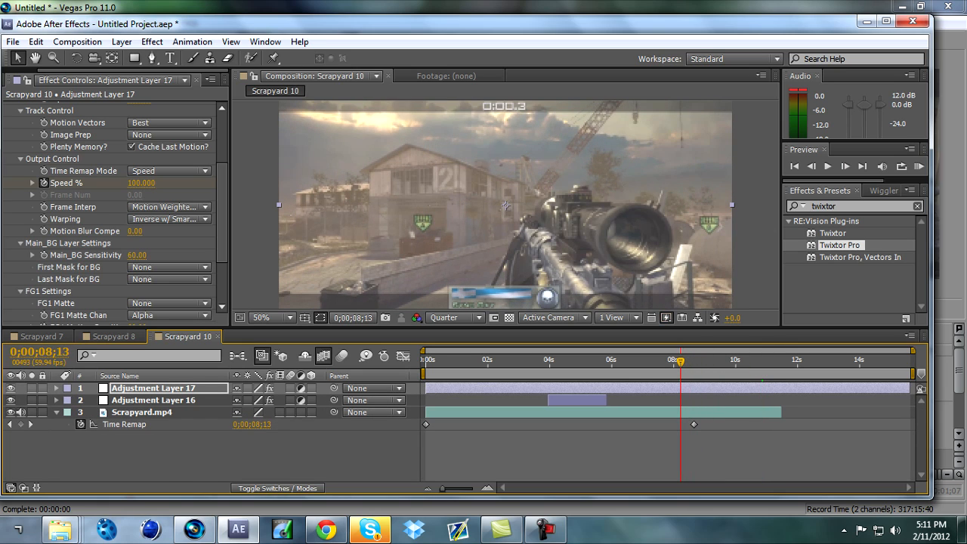
pyautogui.click(153, 388)
pyautogui.click(36, 43)
pyautogui.click(73, 210)
pyautogui.click(153, 400)
pyautogui.press('Delete')
# Play the slowed section, then split Adjustment Layer 17 at 0;00;10;47 and delete the part after that time
pyautogui.press('space')
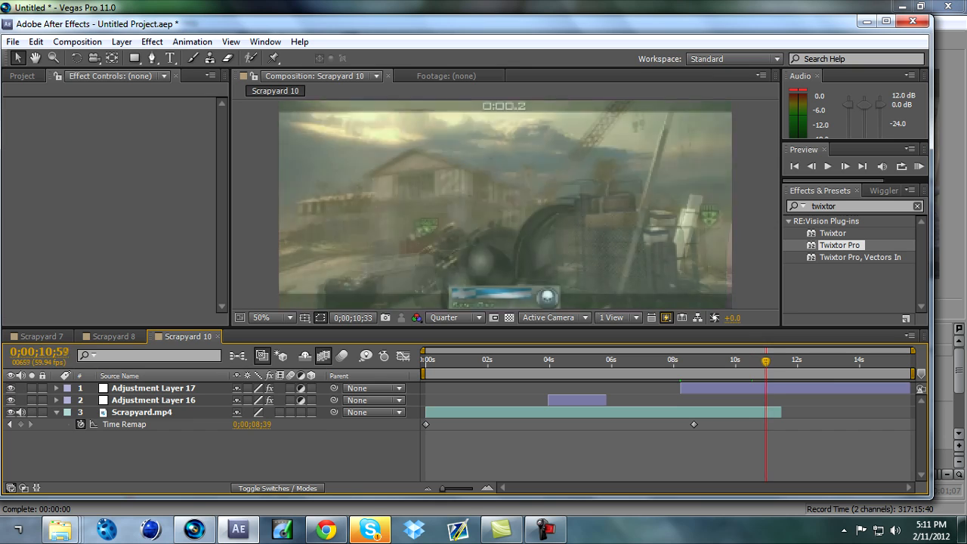
pyautogui.click(35, 42)
pyautogui.click(73, 210)
pyautogui.hotkey('ctrl', 'z')
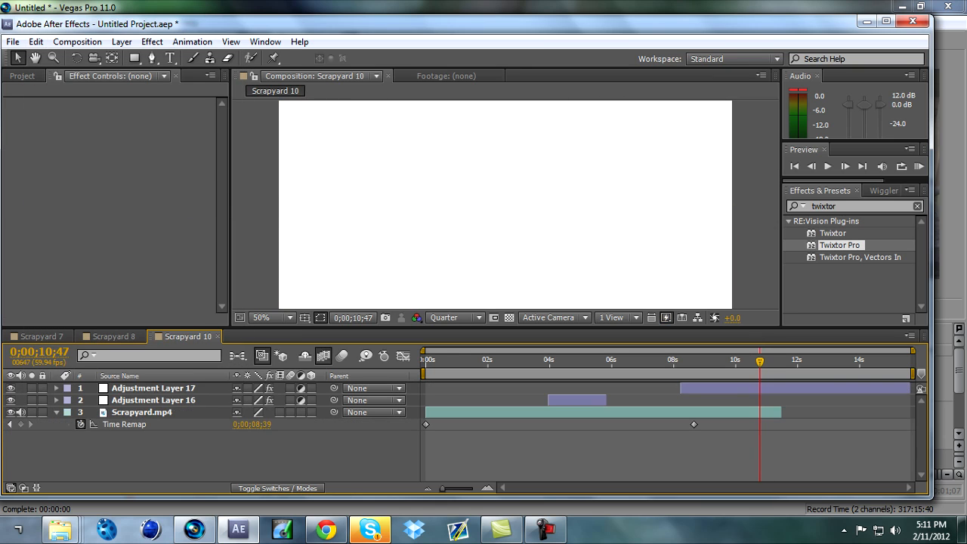
pyautogui.click(36, 42)
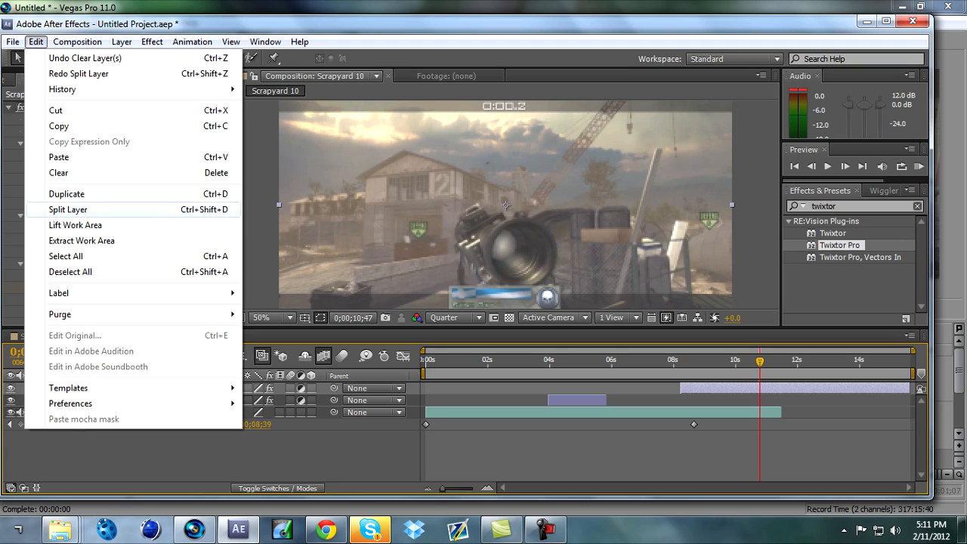
pyautogui.click(73, 210)
pyautogui.press('Delete')
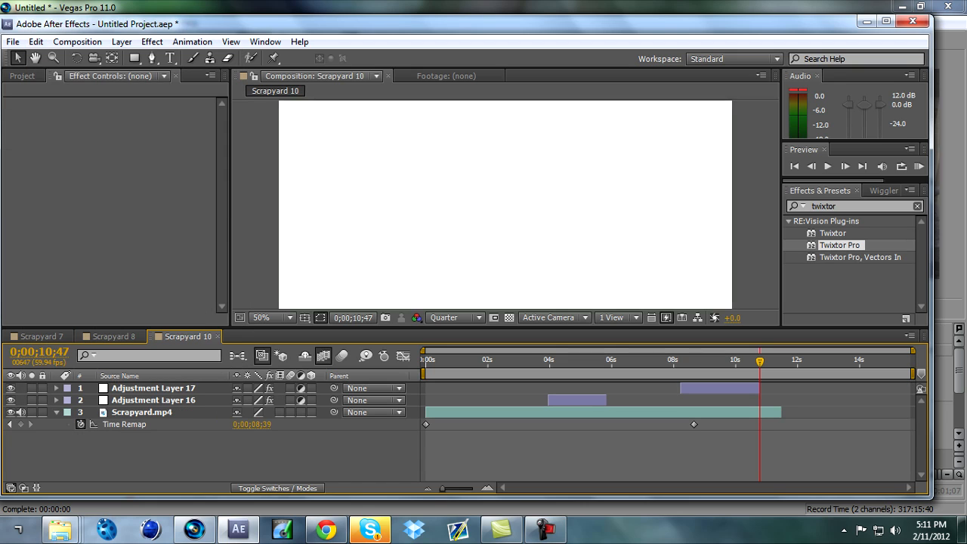
# Split Scrapyard.mp4 and Adjustment Layer 17 at 0;00;10;40 and delete the remainders of both layers
pyautogui.moveTo(759, 362); pyautogui.dragTo(756, 362)
pyautogui.click(506, 205)
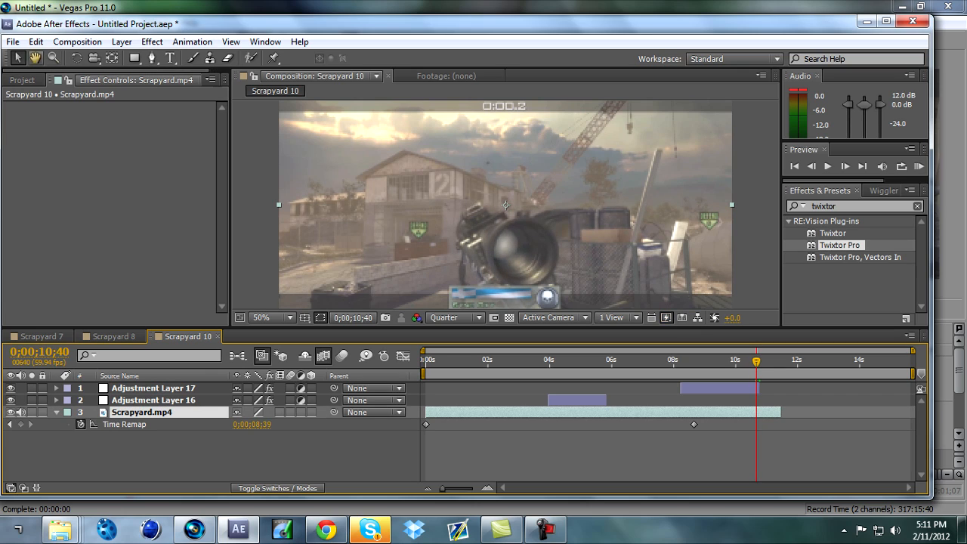
pyautogui.click(153, 388)
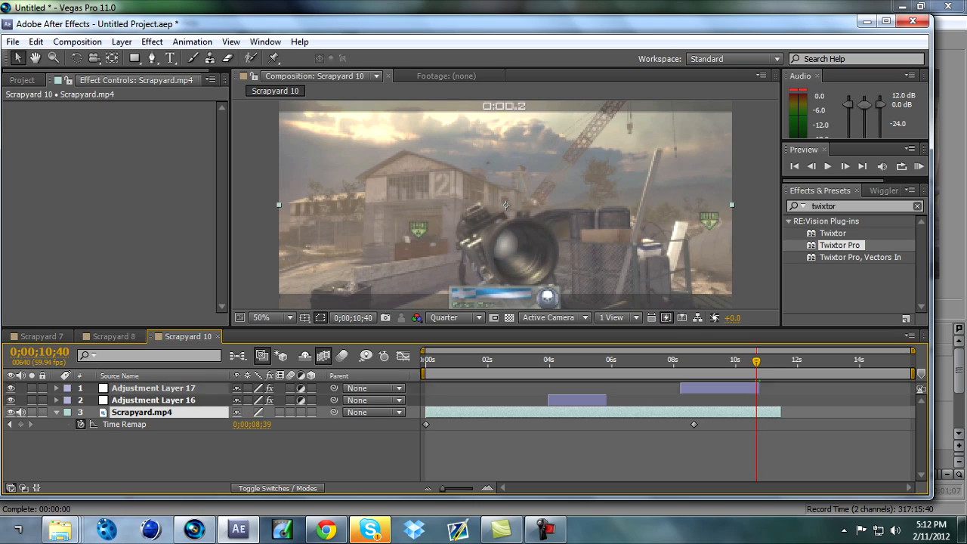
pyautogui.click(36, 42)
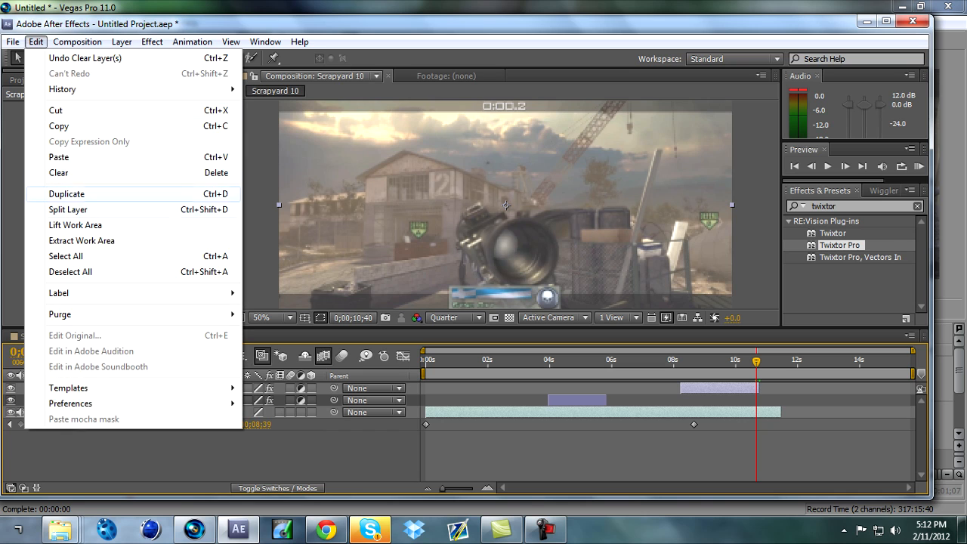
pyautogui.click(68, 210)
pyautogui.press('Delete')
# Run a RAM preview of the Scrapyard 10 composition at 25% view to check both slowed sections
pyautogui.moveTo(756, 361); pyautogui.dragTo(637, 361)
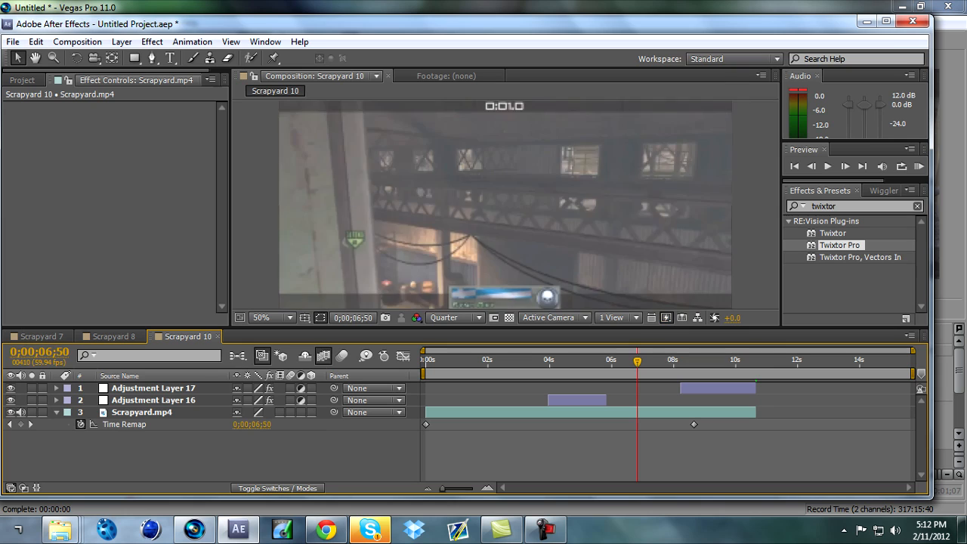
pyautogui.scroll(-1, 505, 205)
pyautogui.press('KP_0')
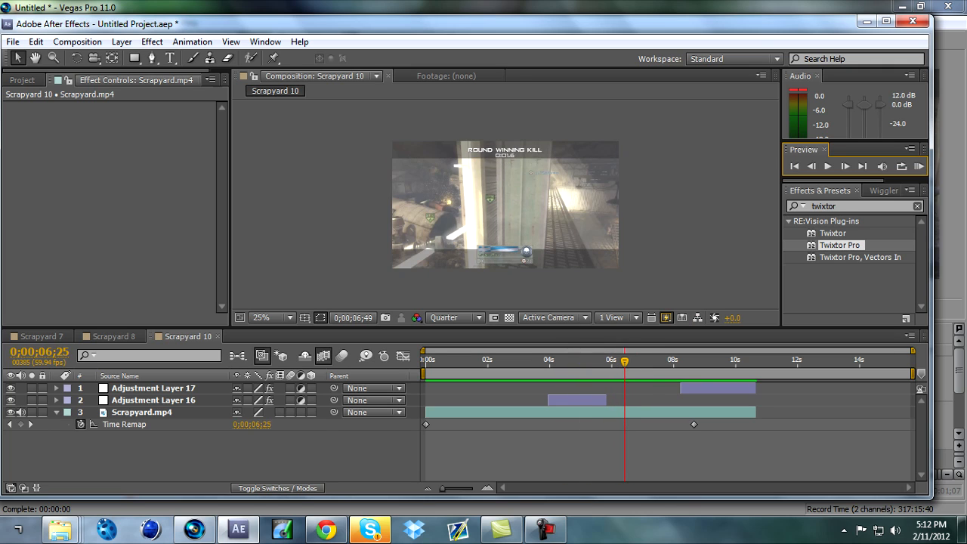
# Save the project as "tutorial 1" in the AE Projects folder
pyautogui.click(13, 41)
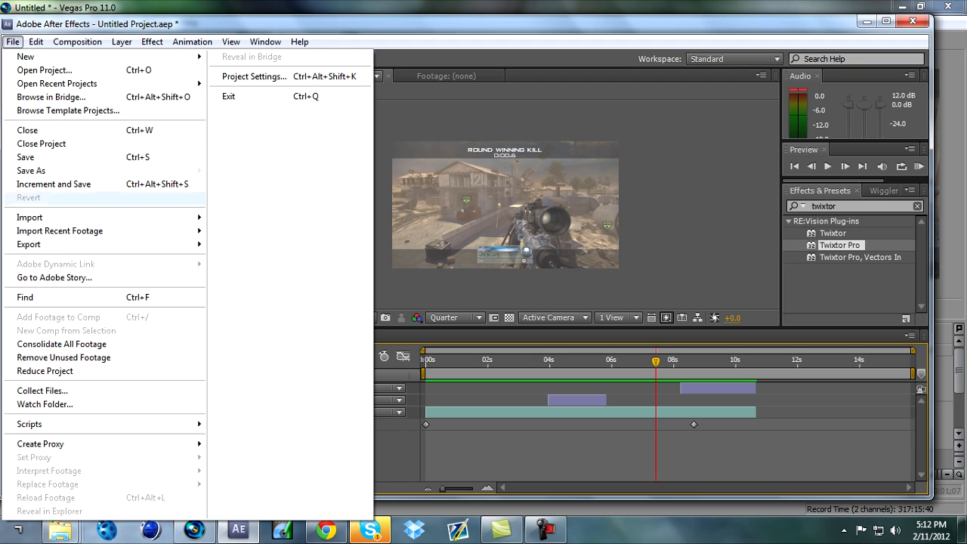
pyautogui.moveTo(75, 171)
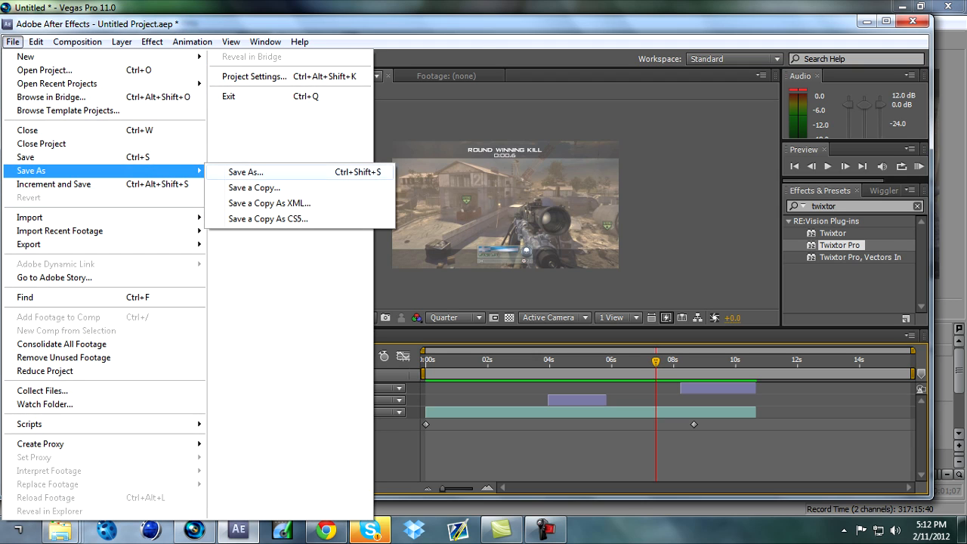
pyautogui.click(246, 172)
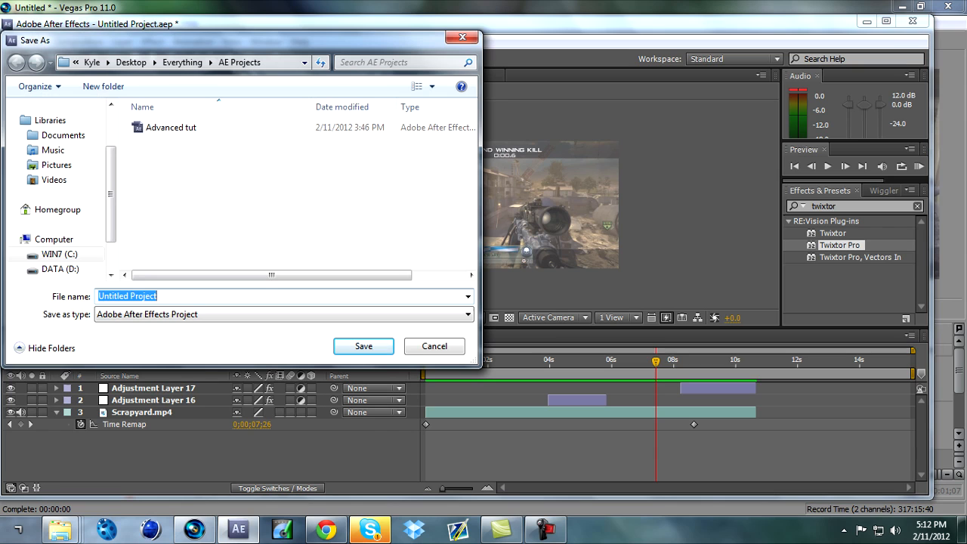
pyautogui.write('tutor')
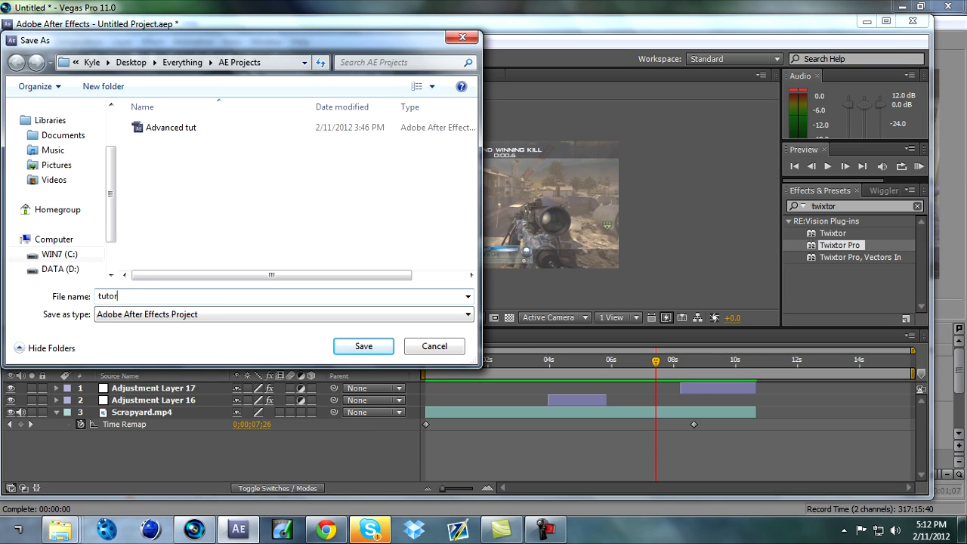
pyautogui.write('ial 1')
pyautogui.press('Return')
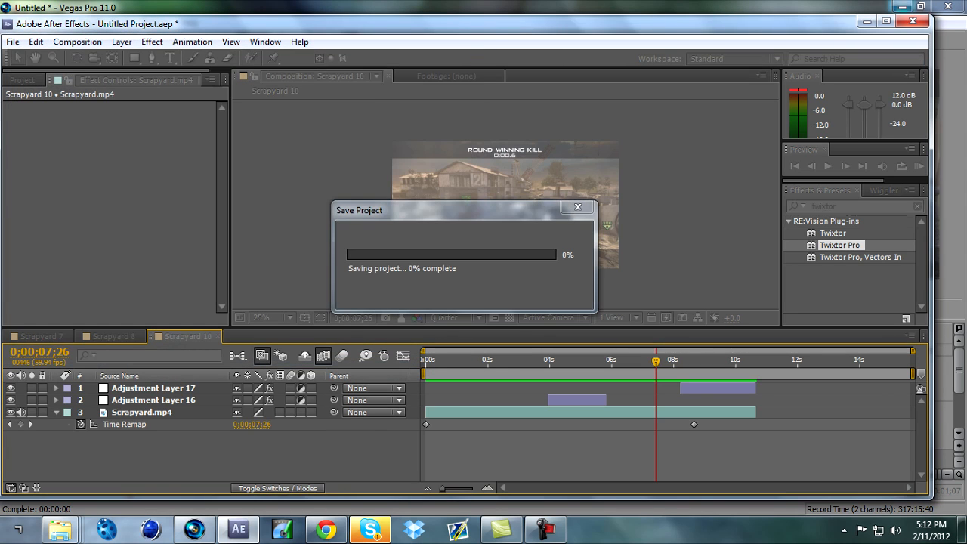
pyautogui.scroll(2, 505, 204)
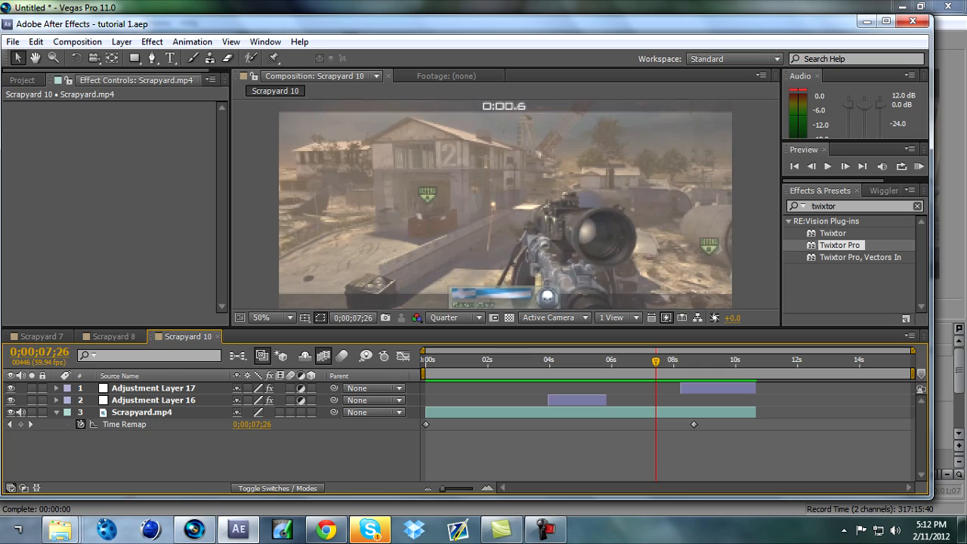
# Minimise After Effects and Vegas Pro to show the desktop, and bring up the screen recorder
pyautogui.click(868, 21)
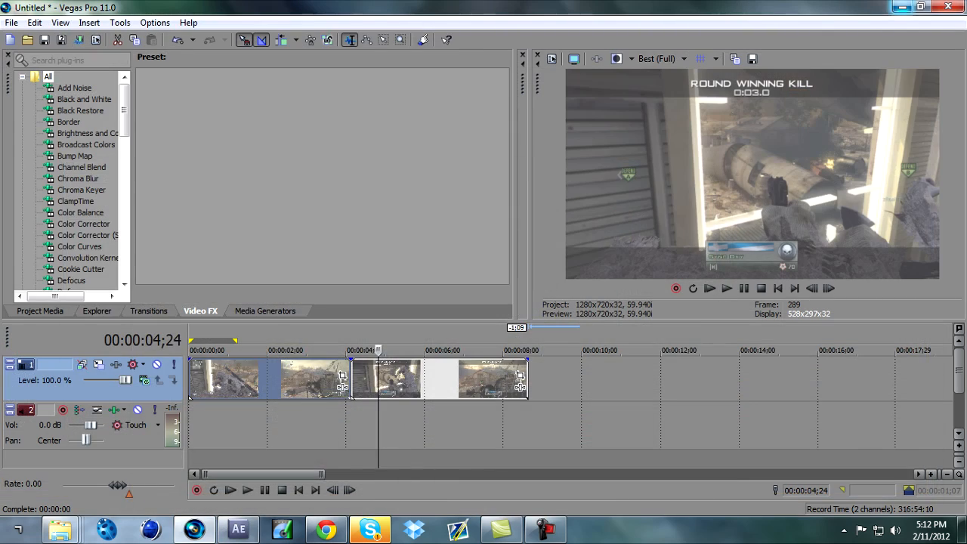
pyautogui.click(899, 6)
pyautogui.click(545, 528)
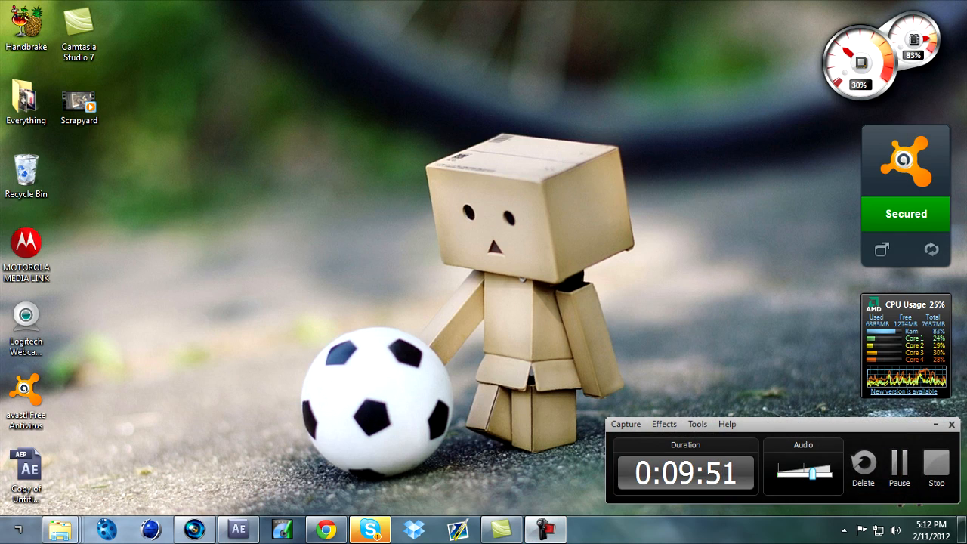